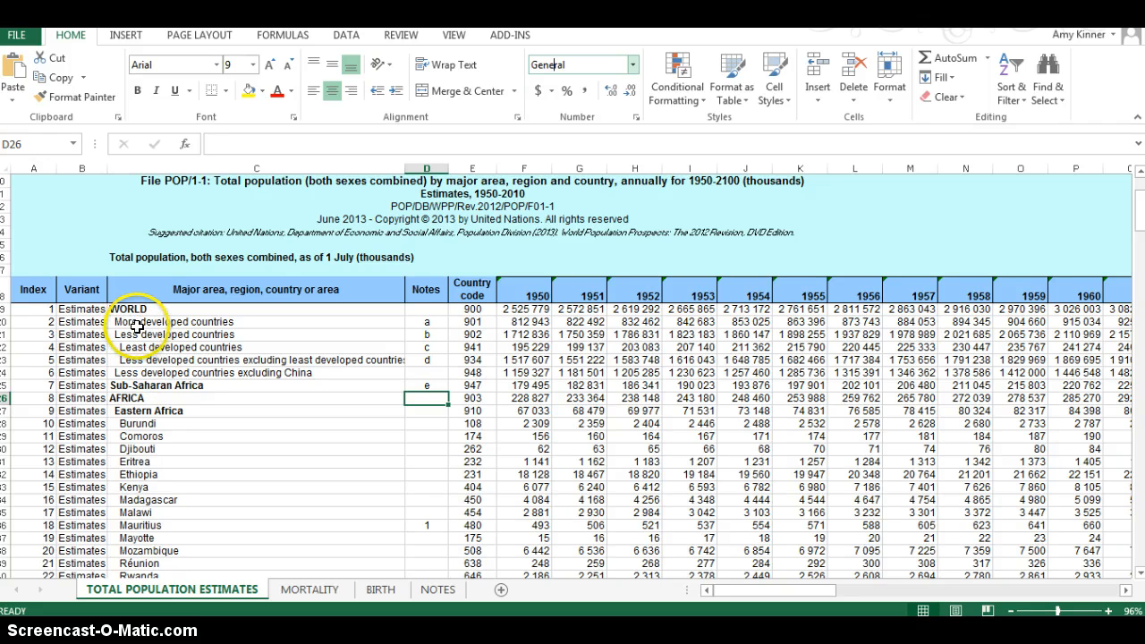
Step: Look through the rows of major areas, regions and countries on the TOTAL POPULATION ESTIMATES sheet
{"action": "left_click", "coordinate": [5, 372]}
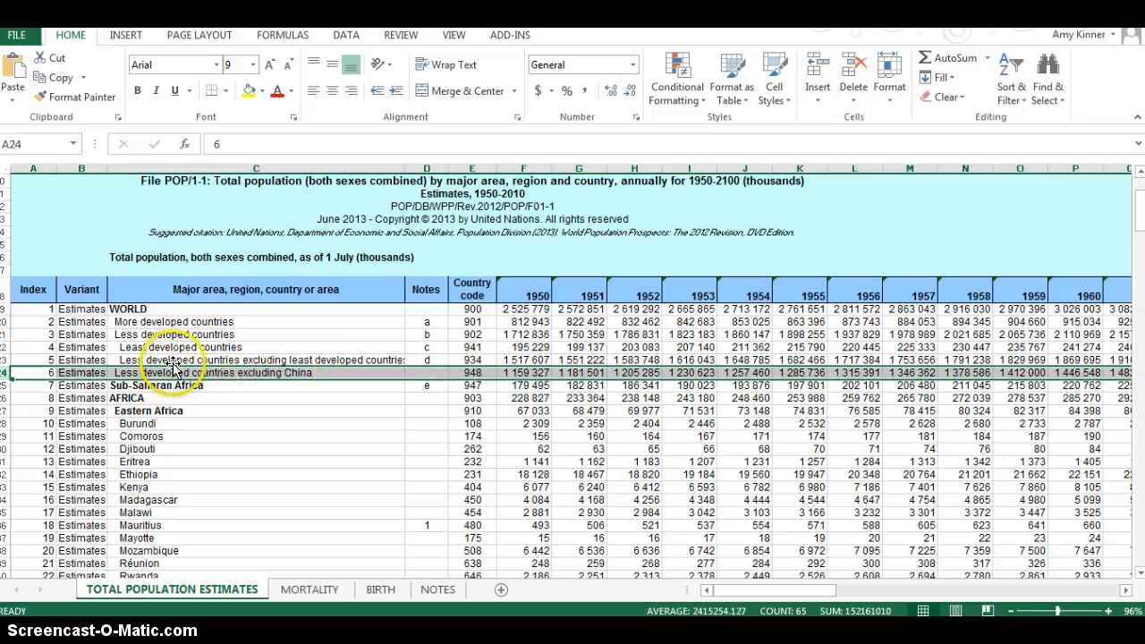
{"action": "scroll", "coordinate": [163, 400], "scroll_direction": "down", "scroll_amount": 3}
{"action": "scroll", "coordinate": [163, 400], "scroll_direction": "down", "scroll_amount": 9}
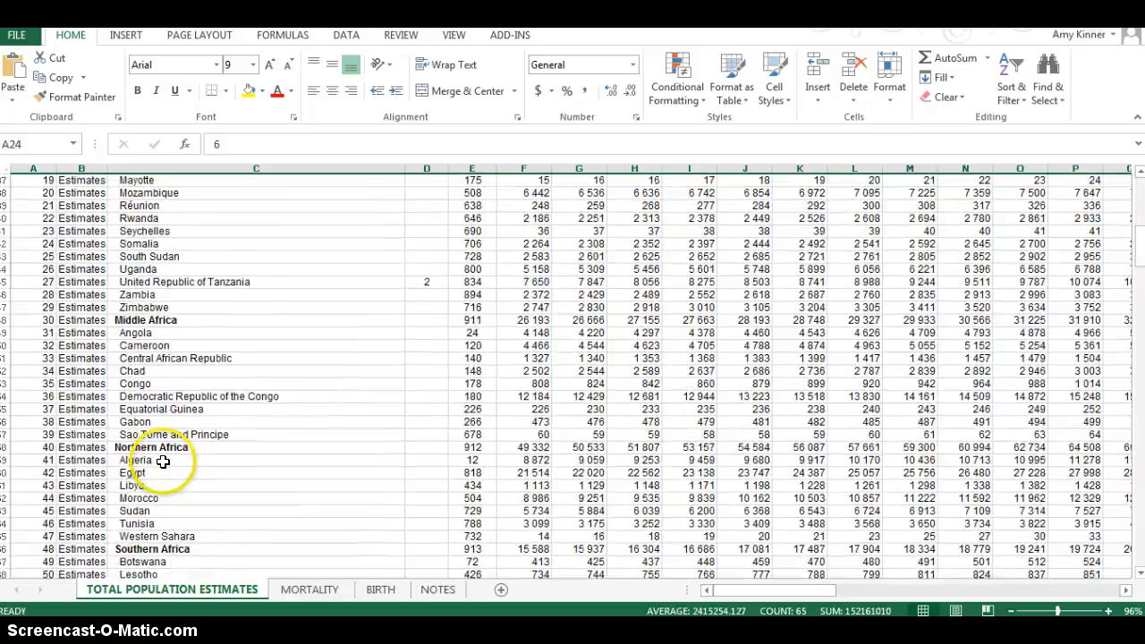
{"action": "scroll", "coordinate": [163, 460], "scroll_direction": "up", "scroll_amount": 4}
{"action": "scroll", "coordinate": [163, 460], "scroll_direction": "up", "scroll_amount": 9}
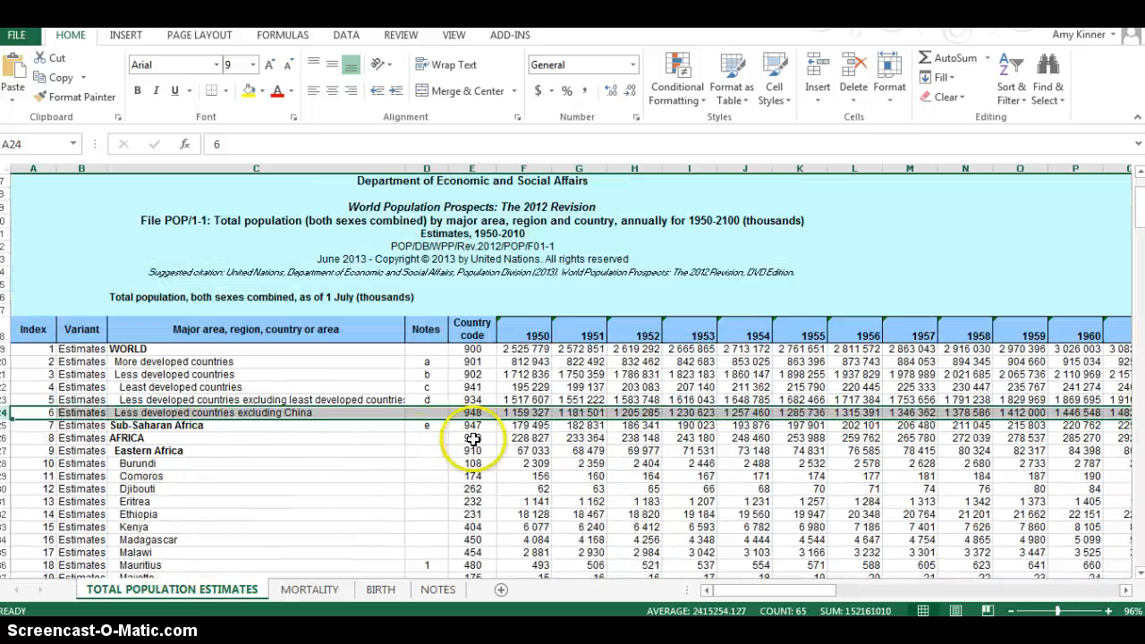
{"action": "left_click", "coordinate": [472, 437]}
Step: Examine the year columns along the header row from 1950 to 2010, returning to the Index column
{"action": "left_click", "coordinate": [525, 330]}
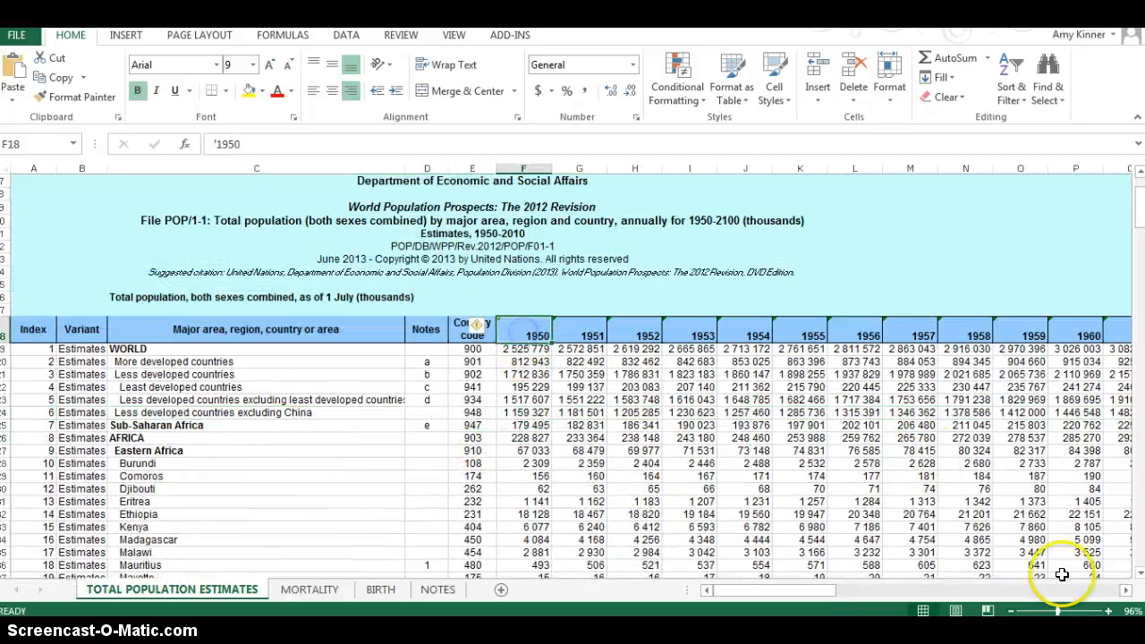
{"action": "key", "text": "Right"}
{"action": "key", "text": "Right"}
{"action": "key", "text": "Right"}
{"action": "key", "text": "Right"}
{"action": "key", "text": "Right"}
{"action": "key", "text": "Right"}
{"action": "key", "text": "Right"}
{"action": "key", "text": "Right"}
{"action": "key", "text": "Right"}
{"action": "key", "text": "Right"}
{"action": "key", "text": "Right"}
{"action": "key", "text": "Right"}
{"action": "key", "text": "Right"}
{"action": "key", "text": "Right"}
{"action": "key", "text": "Right"}
{"action": "key", "text": "Right"}
{"action": "key", "text": "Right"}
{"action": "key", "text": "Right"}
{"action": "key", "text": "Right"}
{"action": "key", "text": "Right"}
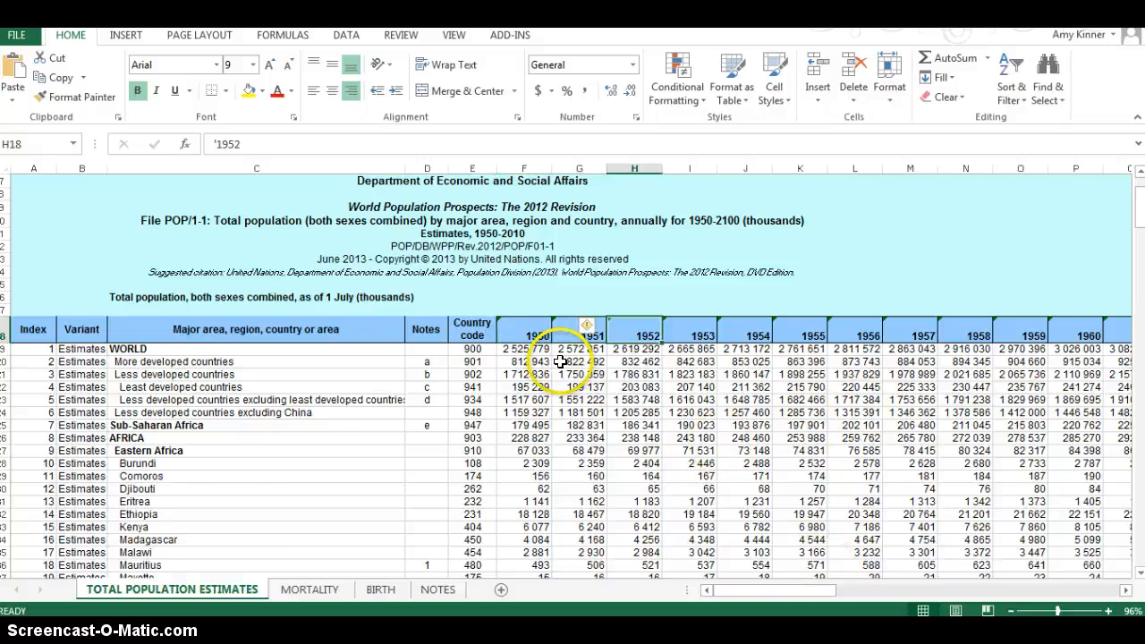
{"action": "key", "text": "Right"}
{"action": "key", "text": "Right"}
{"action": "key", "text": "Right"}
{"action": "key", "text": "Right"}
{"action": "key", "text": "Right"}
{"action": "key", "text": "Right"}
{"action": "key", "text": "Right"}
{"action": "key", "text": "Right"}
{"action": "key", "text": "Right"}
{"action": "key", "text": "Right"}
{"action": "key", "text": "Right"}
{"action": "key", "text": "Right"}
{"action": "key", "text": "Right"}
{"action": "key", "text": "Right"}
{"action": "key", "text": "Right"}
{"action": "key", "text": "Right"}
{"action": "key", "text": "Right"}
{"action": "key", "text": "Right"}
{"action": "key", "text": "Right"}
{"action": "key", "text": "Right"}
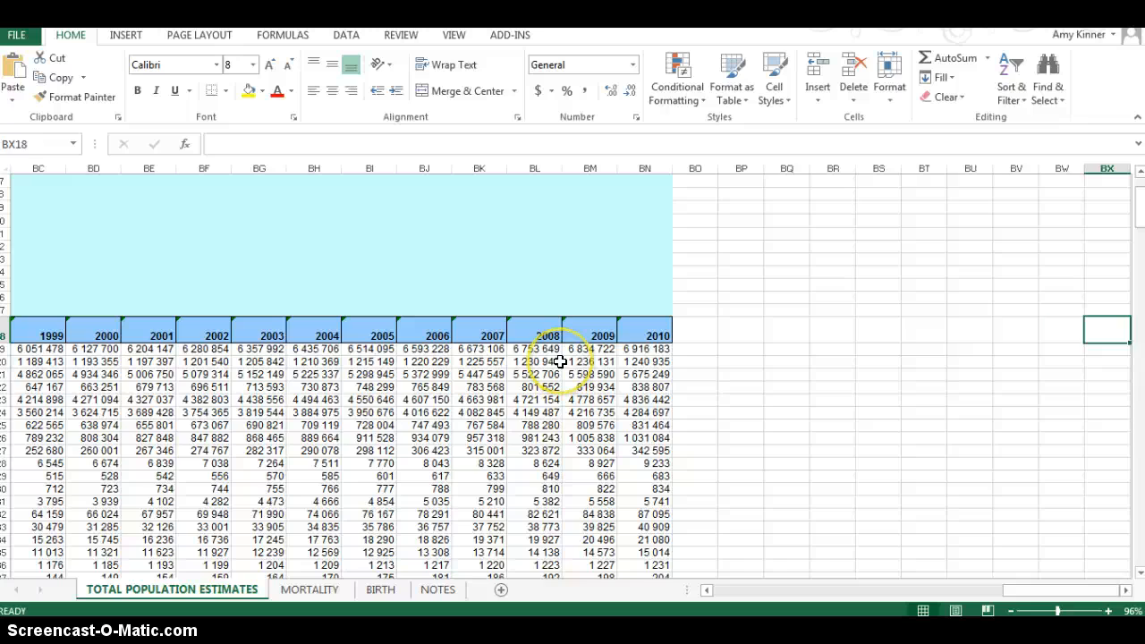
{"action": "key", "text": "Left"}
{"action": "key", "text": "Left"}
{"action": "key", "text": "Left"}
{"action": "key", "text": "Left"}
{"action": "key", "text": "Left"}
{"action": "key", "text": "Left"}
{"action": "key", "text": "Left"}
{"action": "key", "text": "Left"}
{"action": "key", "text": "Left"}
{"action": "key", "text": "Left"}
{"action": "key", "text": "Left"}
{"action": "key", "text": "Left"}
{"action": "key", "text": "Left"}
{"action": "key", "text": "Left"}
{"action": "key", "text": "Left"}
{"action": "key", "text": "Left"}
{"action": "key", "text": "Left"}
{"action": "key", "text": "Left"}
{"action": "key", "text": "Left"}
{"action": "key", "text": "Left"}
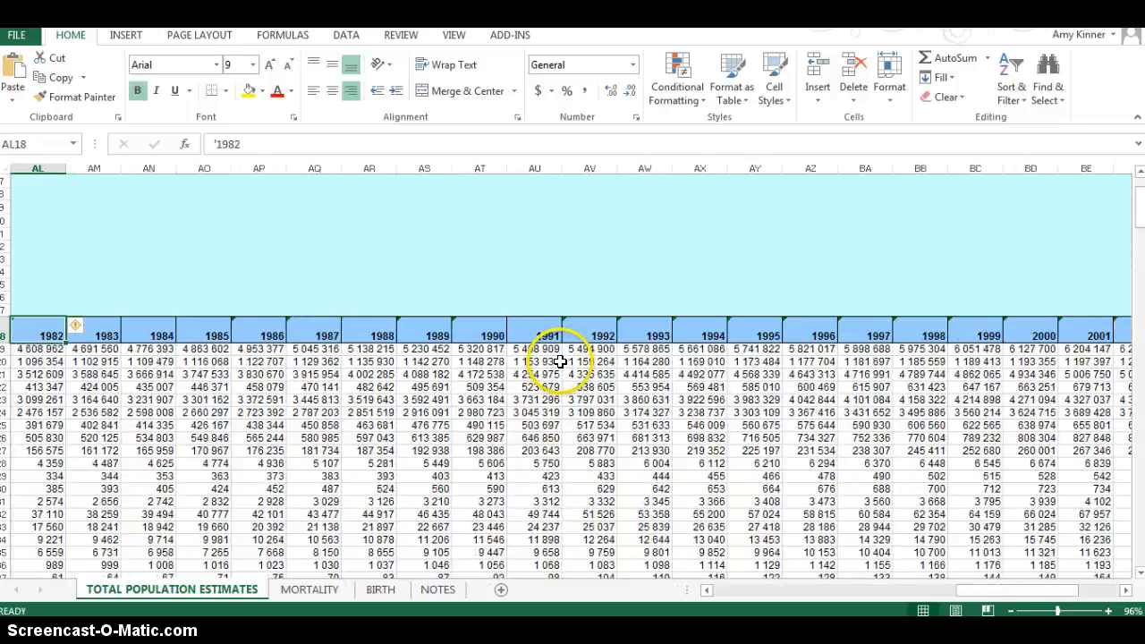
{"action": "key", "text": "Left"}
{"action": "key", "text": "Left"}
{"action": "key", "text": "Left"}
{"action": "key", "text": "Left"}
{"action": "key", "text": "Left"}
{"action": "key", "text": "Left"}
{"action": "key", "text": "Left"}
{"action": "key", "text": "Left"}
{"action": "key", "text": "Left"}
{"action": "key", "text": "Left"}
{"action": "key", "text": "Left"}
{"action": "key", "text": "Left"}
{"action": "key", "text": "Left"}
{"action": "key", "text": "Left"}
{"action": "key", "text": "Left"}
{"action": "key", "text": "Left"}
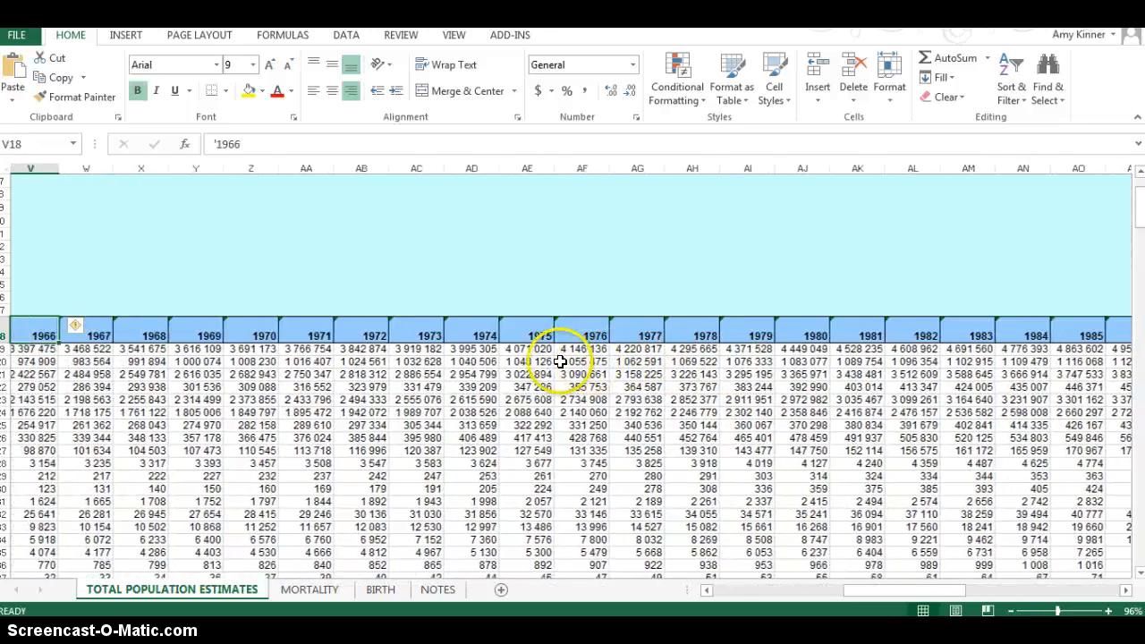
{"action": "key", "text": "Left"}
{"action": "key", "text": "Left"}
{"action": "key", "text": "Left"}
{"action": "key", "text": "Left"}
{"action": "key", "text": "Left"}
{"action": "key", "text": "Left"}
{"action": "key", "text": "Left"}
{"action": "key", "text": "Left"}
{"action": "key", "text": "Left"}
{"action": "key", "text": "Left"}
{"action": "key", "text": "Left"}
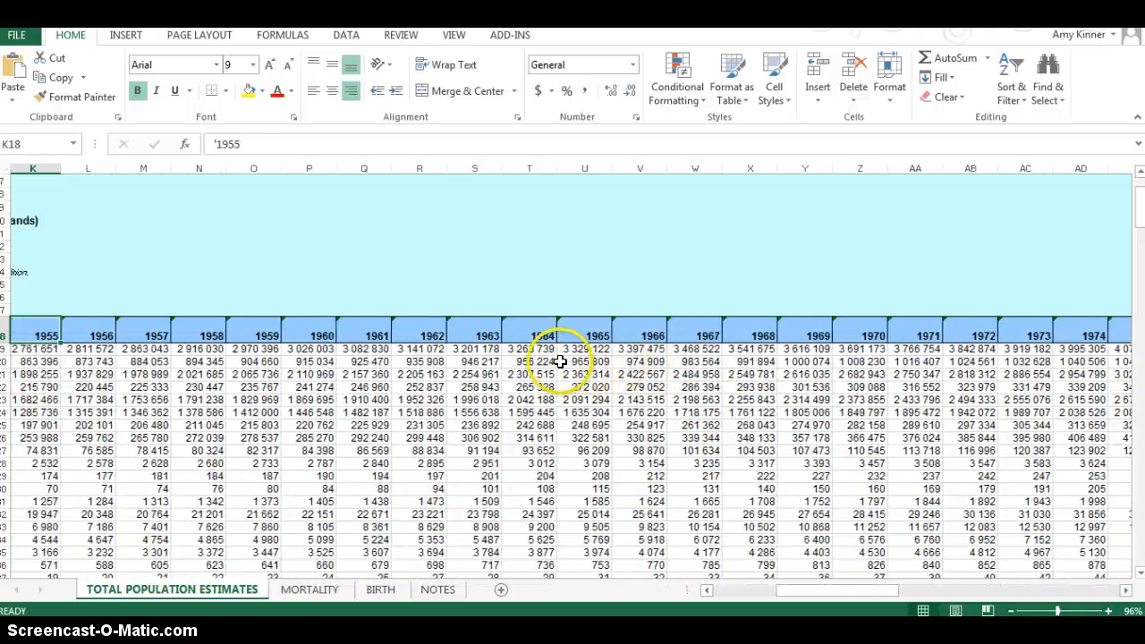
{"action": "key", "text": "Left"}
{"action": "key", "text": "Left"}
{"action": "key", "text": "Left"}
{"action": "key", "text": "Left"}
{"action": "key", "text": "Left"}
{"action": "key", "text": "Left"}
{"action": "key", "text": "Left"}
{"action": "key", "text": "Left"}
{"action": "key", "text": "Left"}
{"action": "key", "text": "Left"}
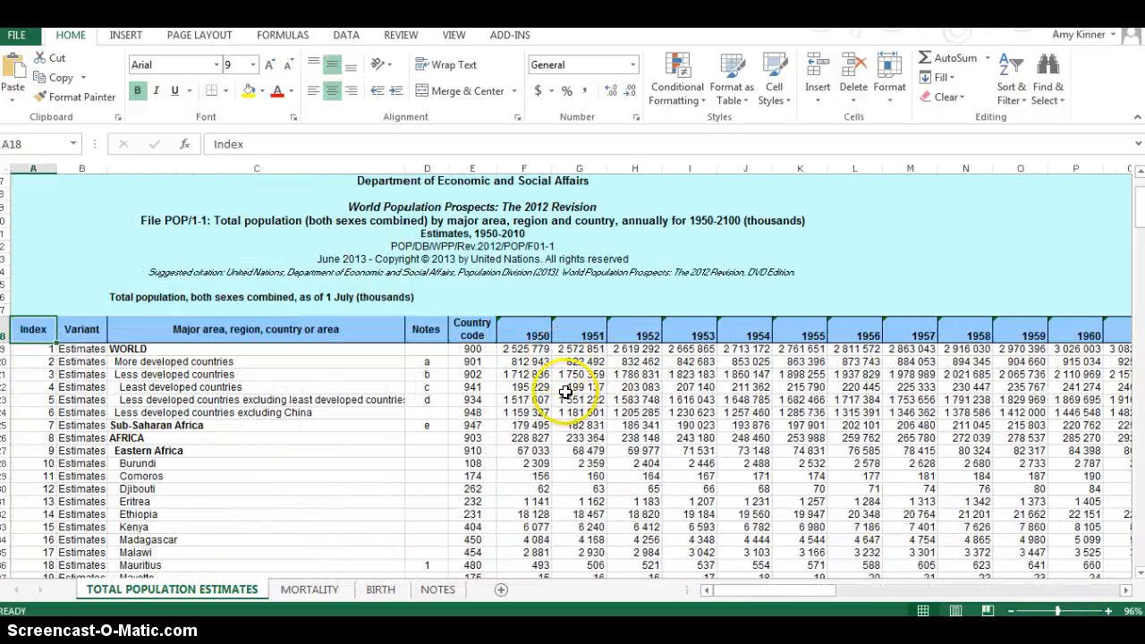
Step: Sort the population table by the 1950 column's values from smallest to largest, and select the first data row
{"action": "left_click", "coordinate": [525, 350]}
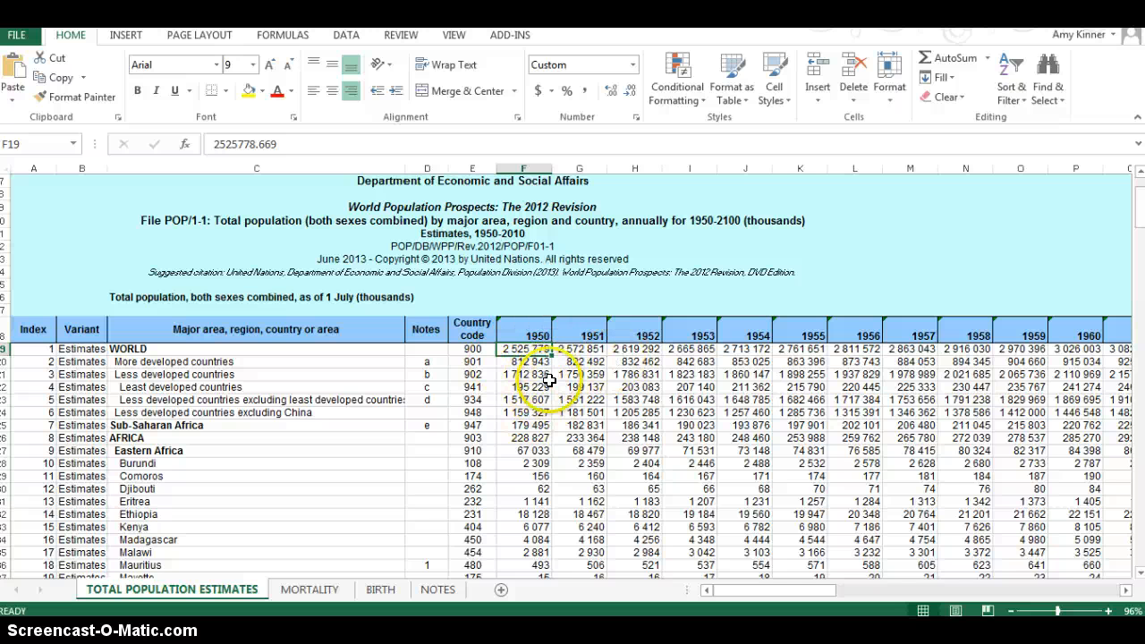
{"action": "left_click", "coordinate": [537, 329]}
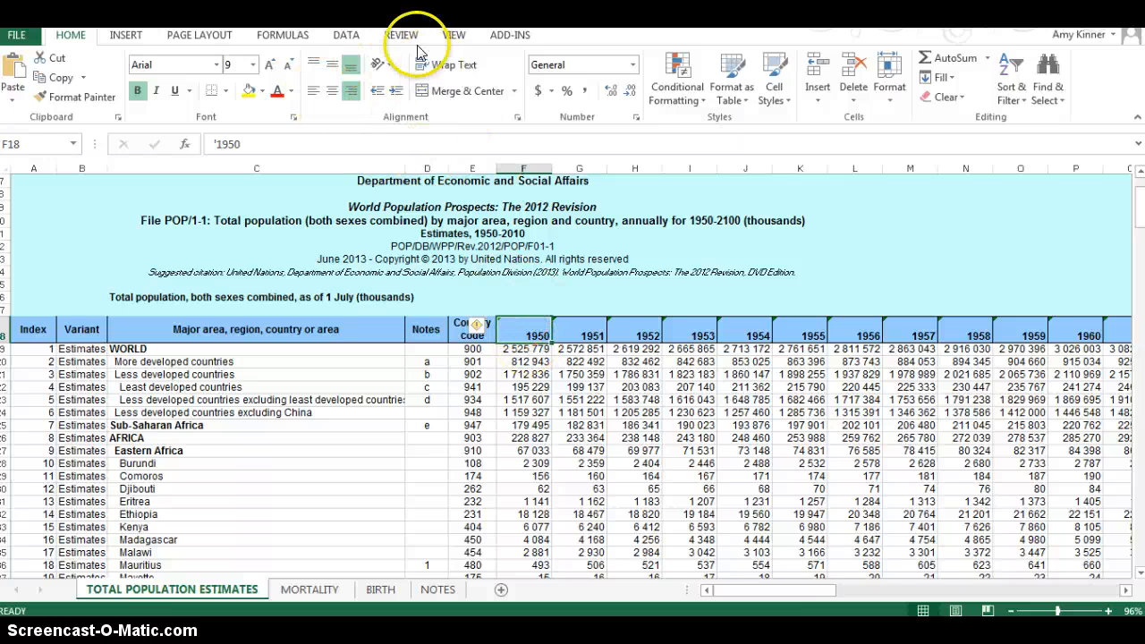
{"action": "left_click", "coordinate": [349, 36]}
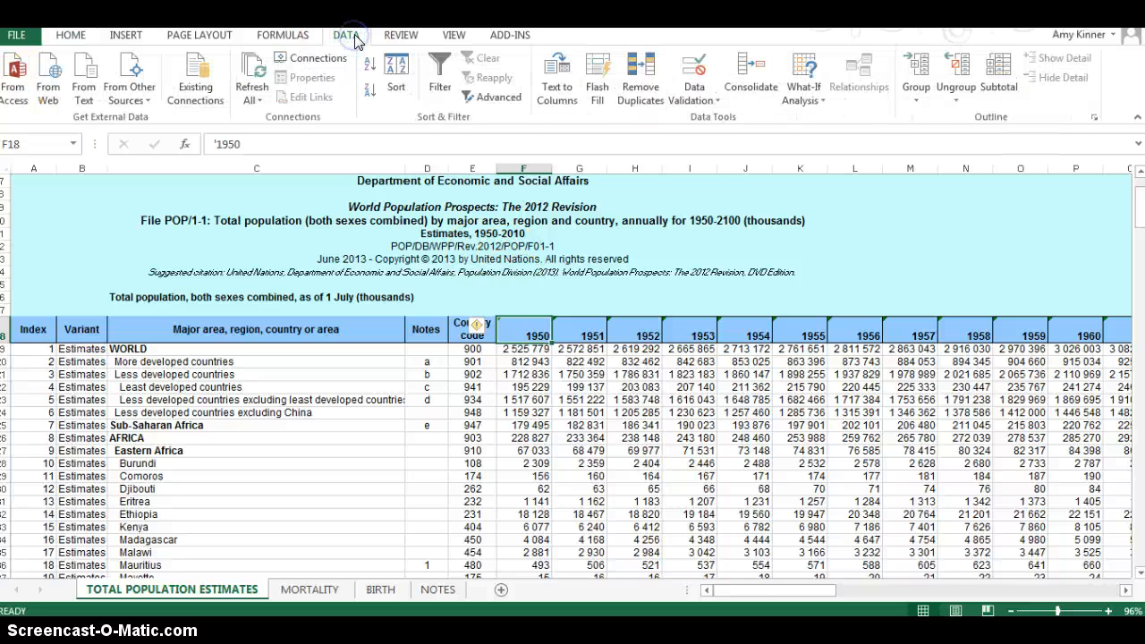
{"action": "left_click", "coordinate": [400, 84]}
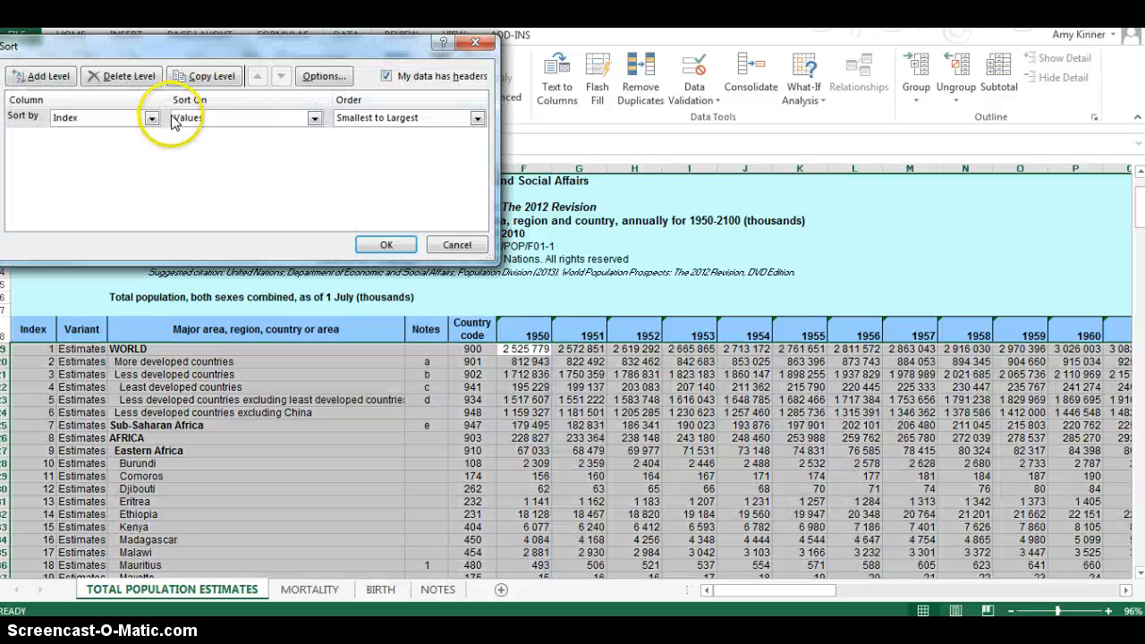
{"action": "left_click", "coordinate": [319, 118]}
{"action": "left_click", "coordinate": [318, 119]}
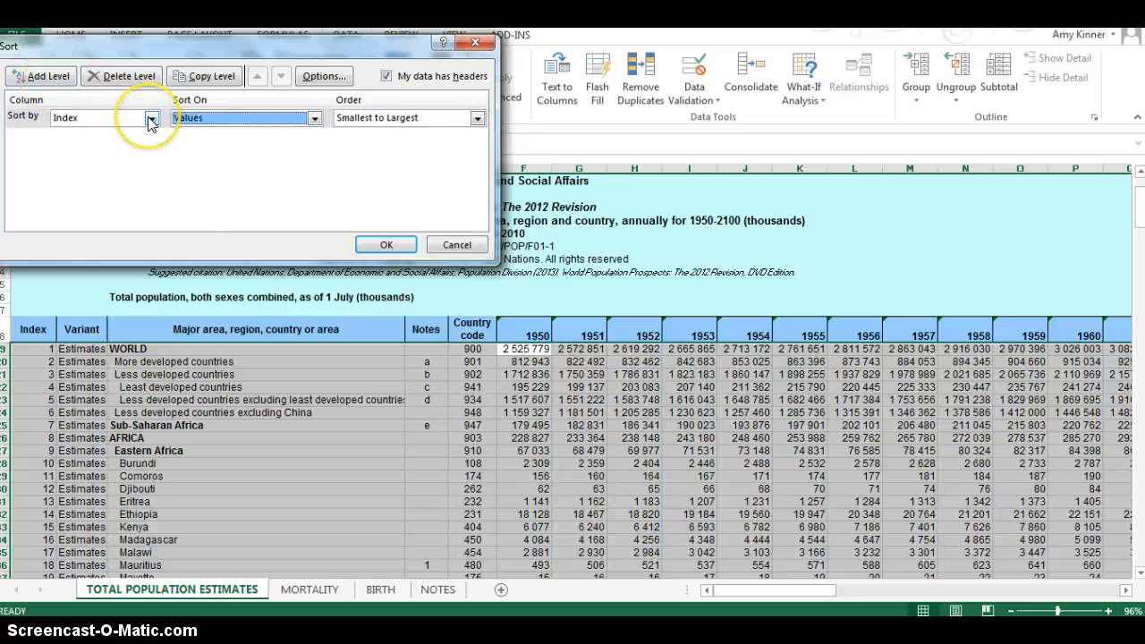
{"action": "left_click", "coordinate": [150, 118]}
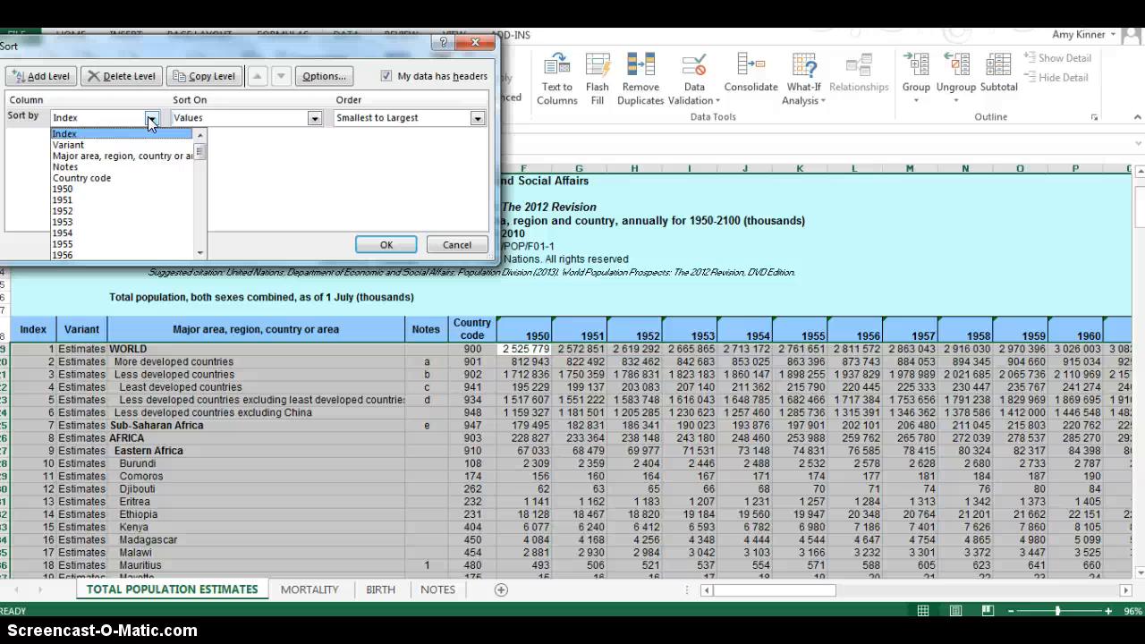
{"action": "left_click", "coordinate": [107, 189]}
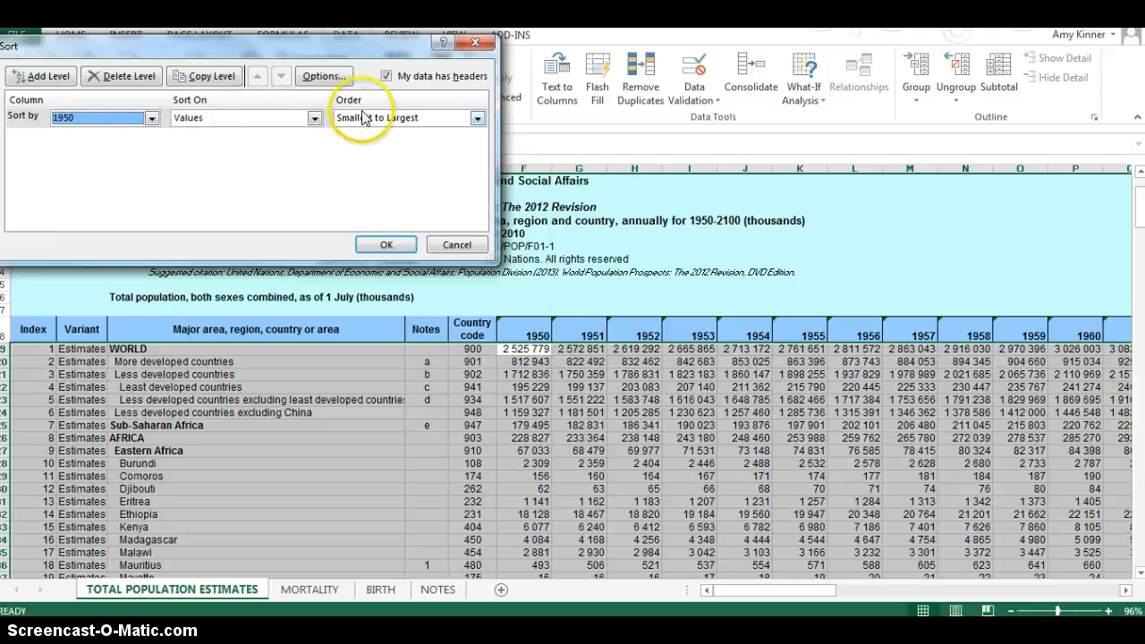
{"action": "left_click", "coordinate": [385, 245]}
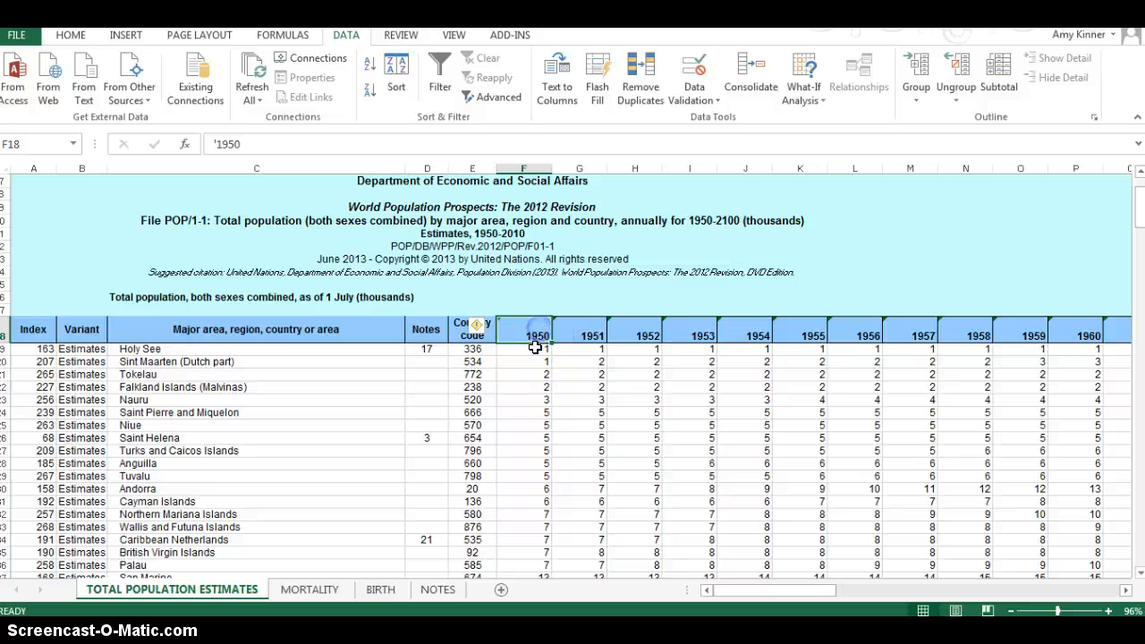
{"action": "left_click", "coordinate": [534, 348]}
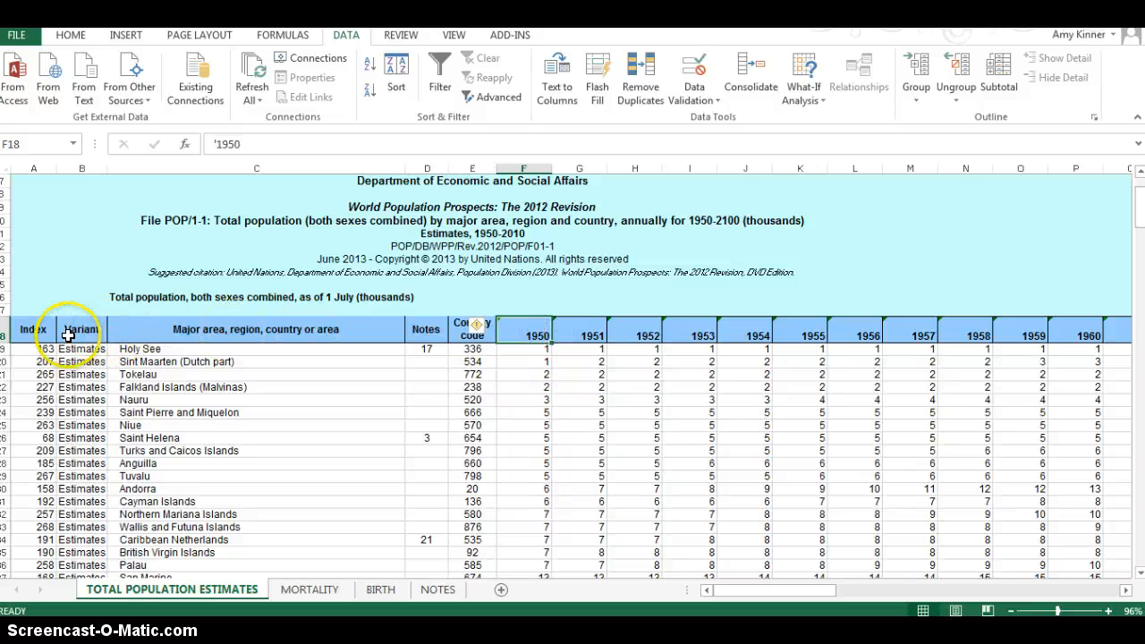
{"action": "mouse_move", "coordinate": [11, 348]}
{"action": "left_mouse_down"}
{"action": "mouse_move", "coordinate": [26, 464]}
{"action": "mouse_move", "coordinate": [33, 347]}
{"action": "left_mouse_up"}
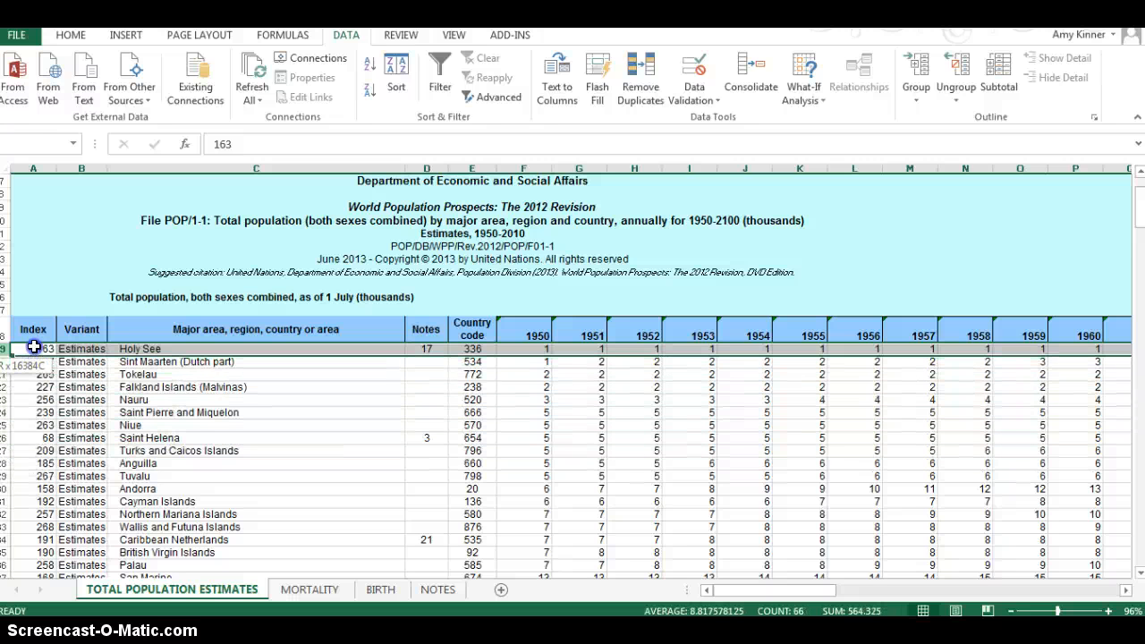
Step: Re-sort the population table by the 1950 column's values from largest to smallest
{"action": "left_click", "coordinate": [537, 329]}
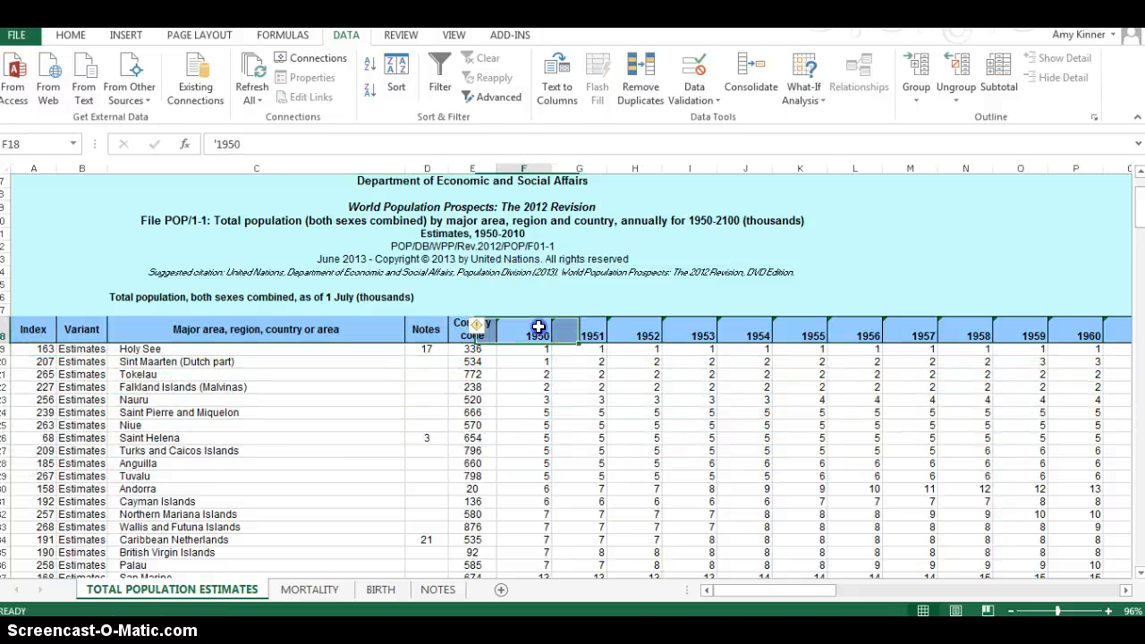
{"action": "left_click", "coordinate": [396, 90]}
{"action": "left_click", "coordinate": [381, 117]}
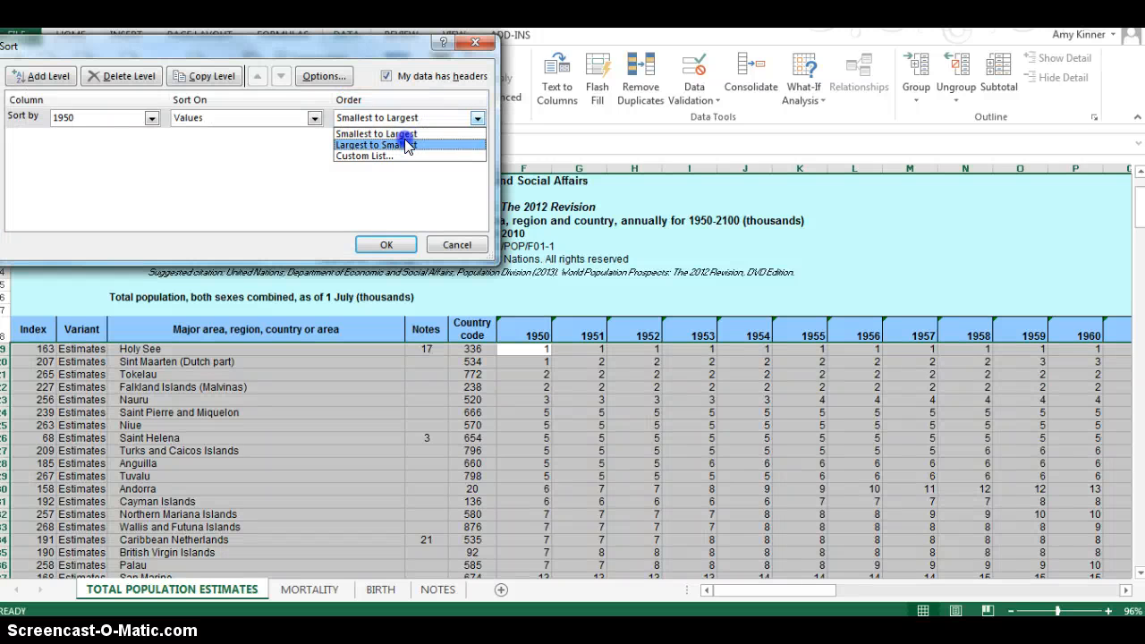
{"action": "left_click", "coordinate": [405, 146]}
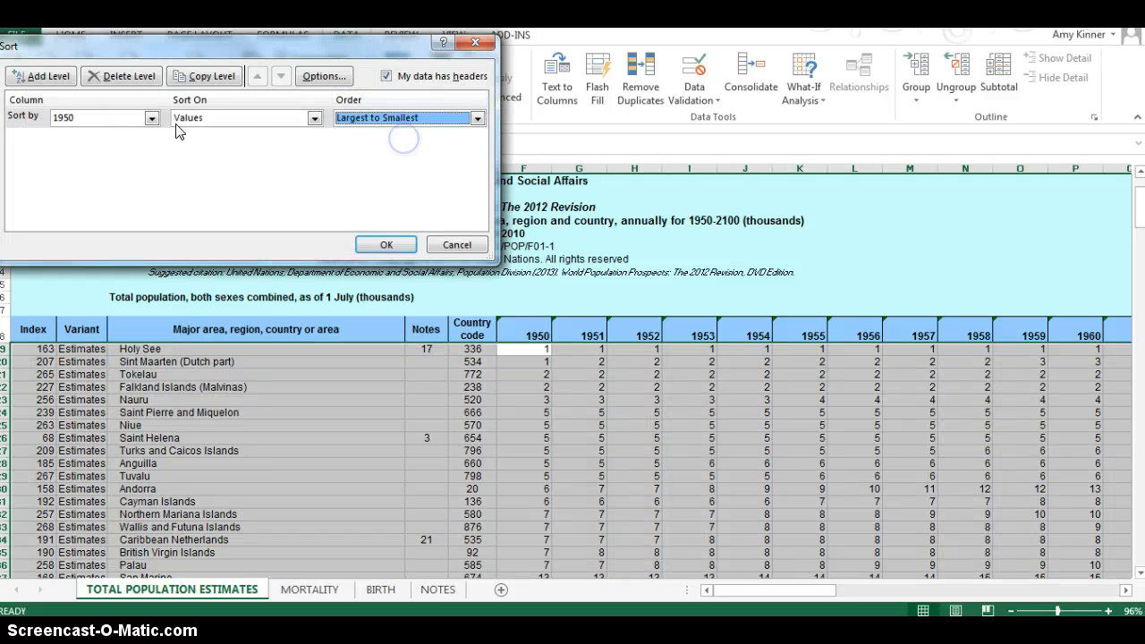
{"action": "left_click", "coordinate": [394, 246]}
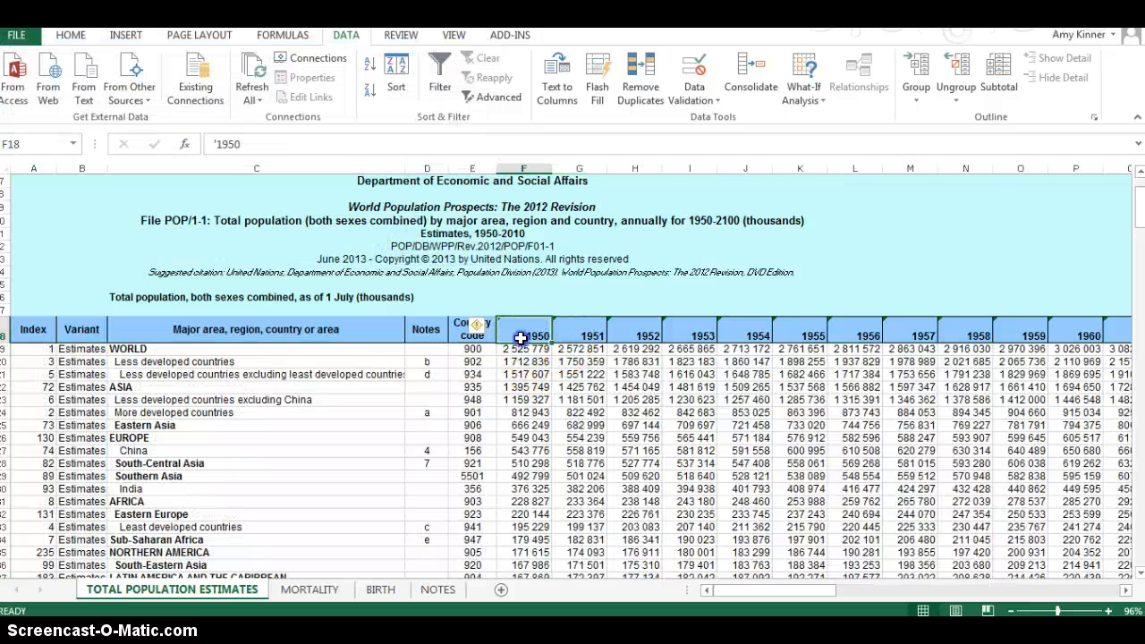
Step: Review the areas and countries in descending order of 1950 population, starting from the WORLD row
{"action": "left_click", "coordinate": [528, 350]}
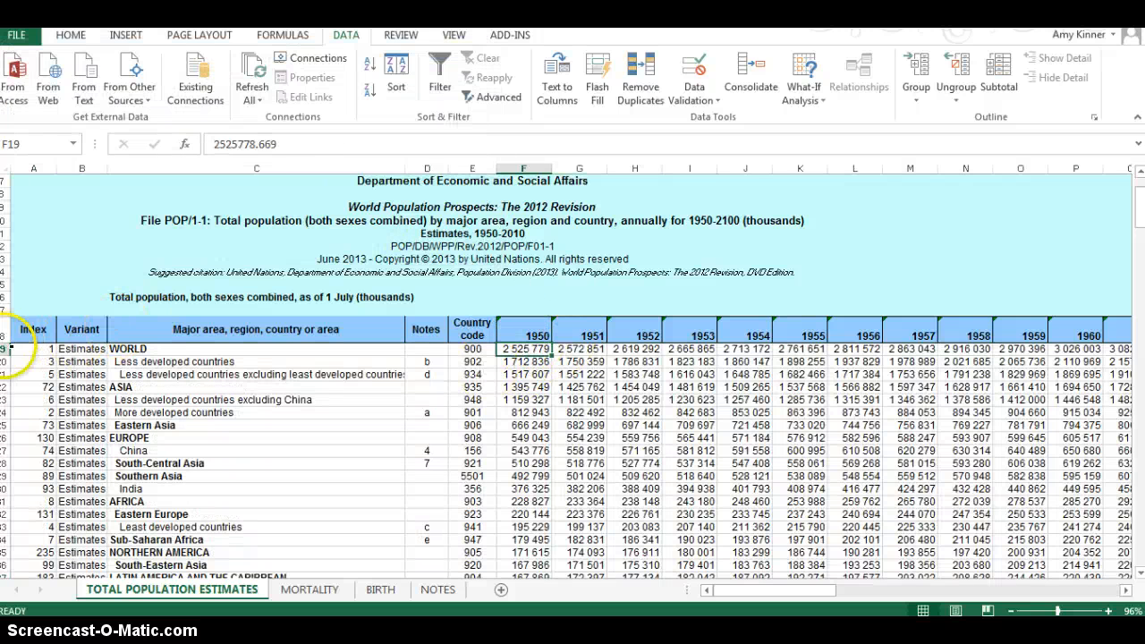
{"action": "left_click", "coordinate": [8, 350]}
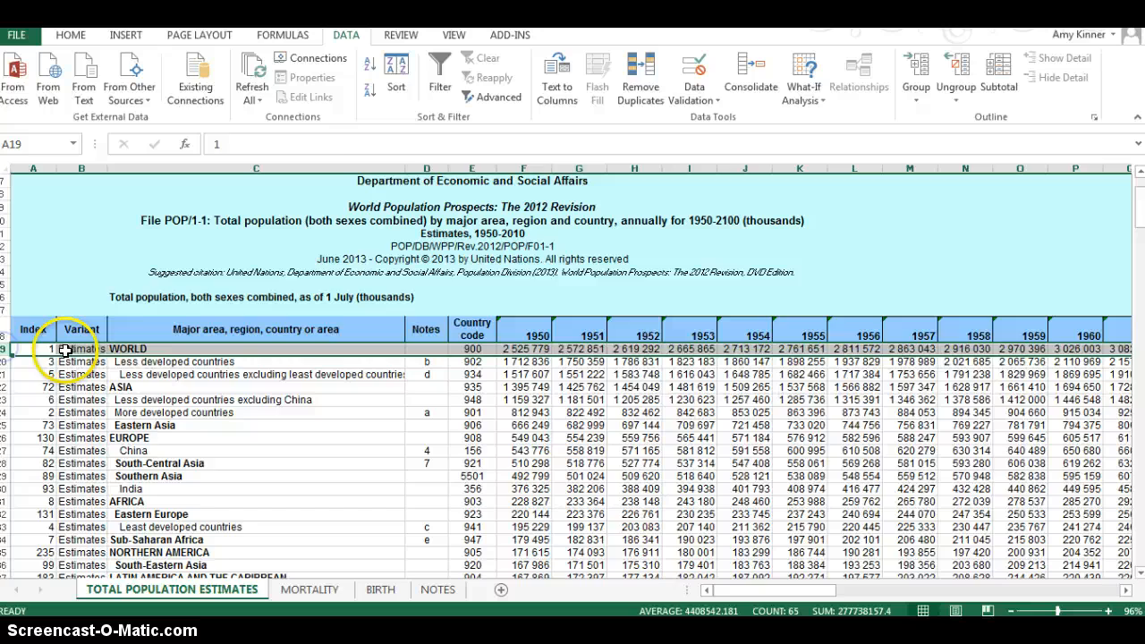
{"action": "left_click", "coordinate": [228, 365]}
{"action": "scroll", "coordinate": [204, 463], "scroll_direction": "down", "scroll_amount": 5}
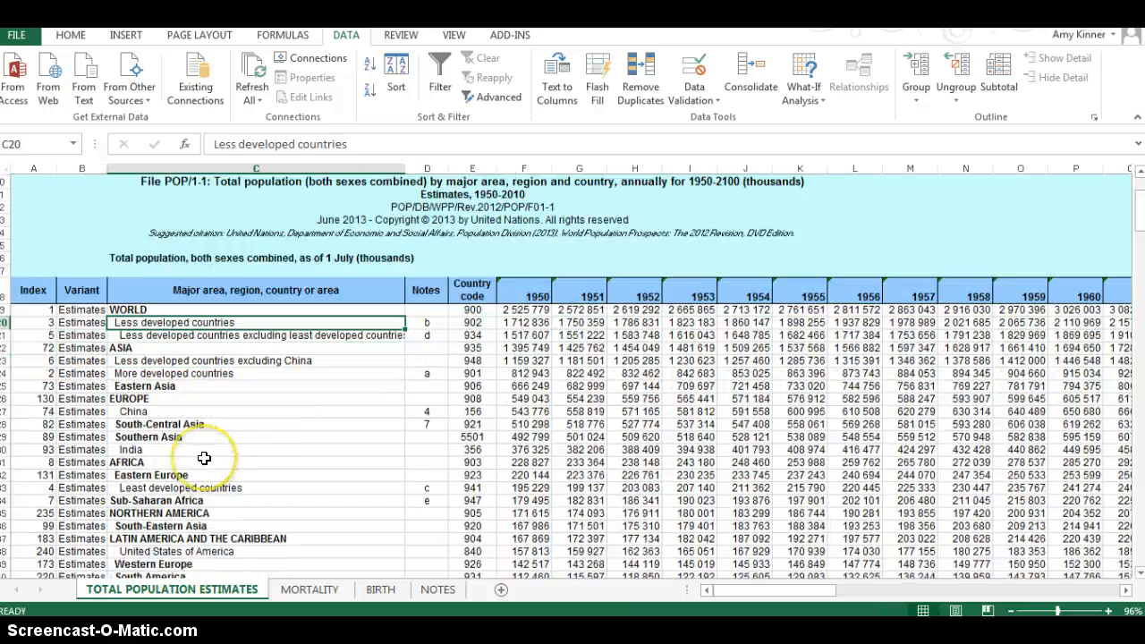
{"action": "scroll", "coordinate": [195, 435], "scroll_direction": "down", "scroll_amount": 2}
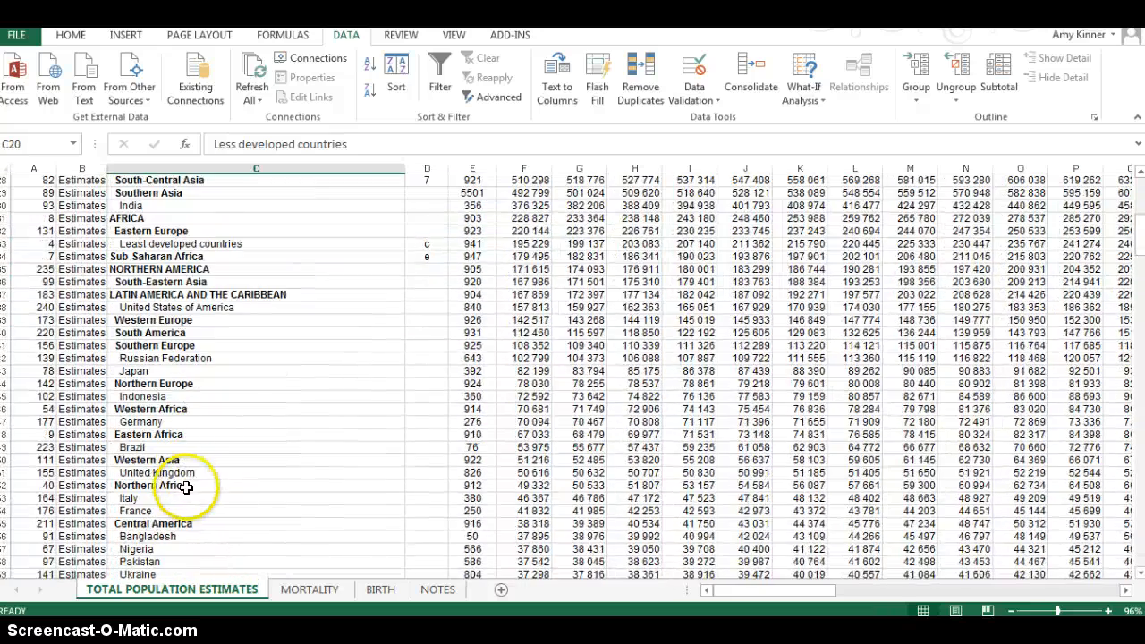
{"action": "scroll", "coordinate": [205, 478], "scroll_direction": "up", "scroll_amount": 4}
{"action": "scroll", "coordinate": [185, 485], "scroll_direction": "up", "scroll_amount": 1}
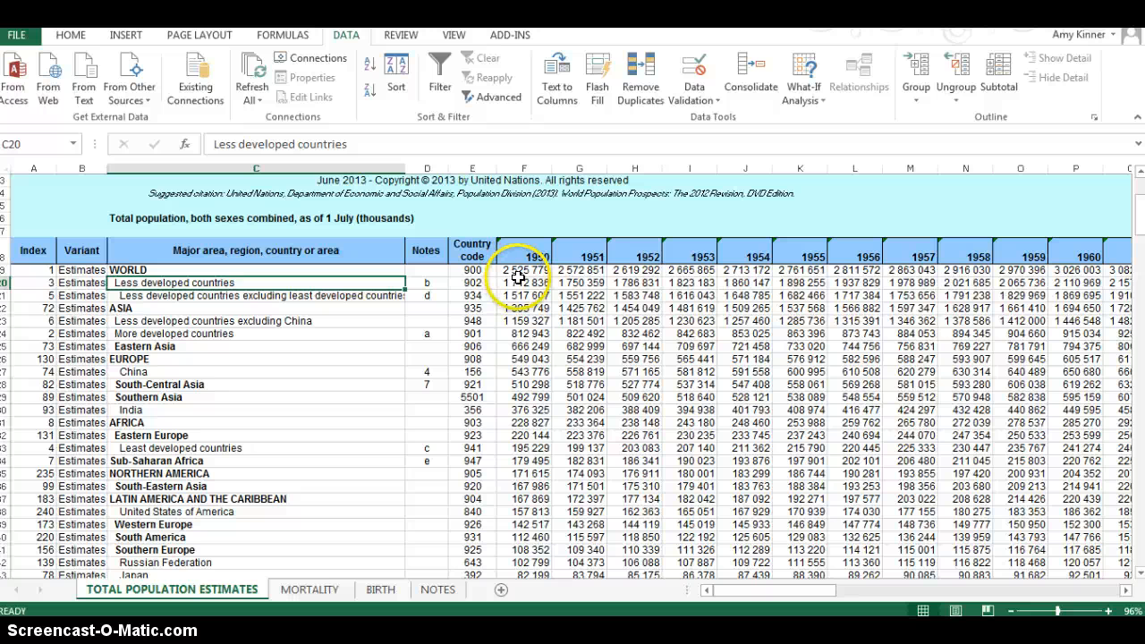
Step: Restore the table's original order by sorting on the Index column's values from smallest to largest
{"action": "left_click", "coordinate": [41, 254]}
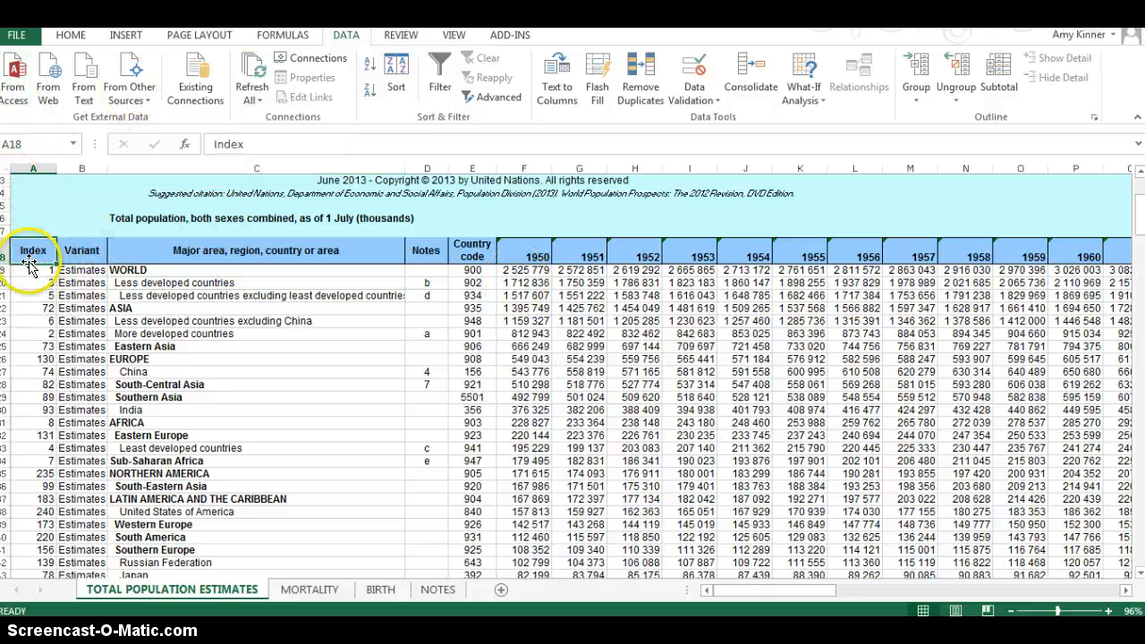
{"action": "left_click", "coordinate": [400, 74]}
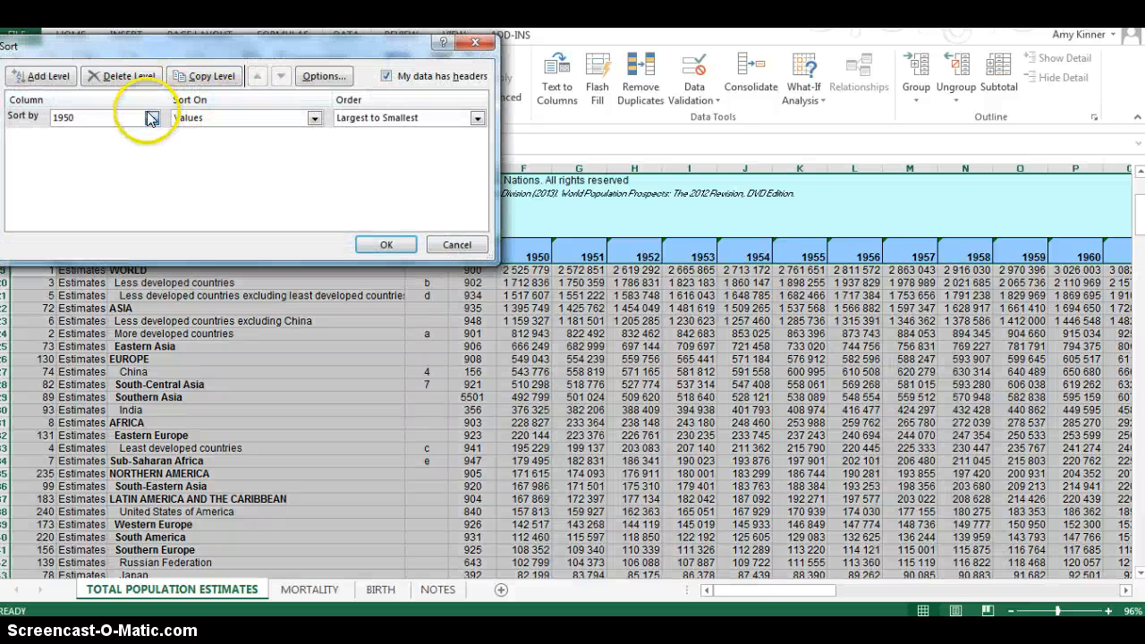
{"action": "left_click", "coordinate": [152, 118]}
{"action": "left_click_drag", "start_coordinate": [195, 159], "coordinate": [195, 136]}
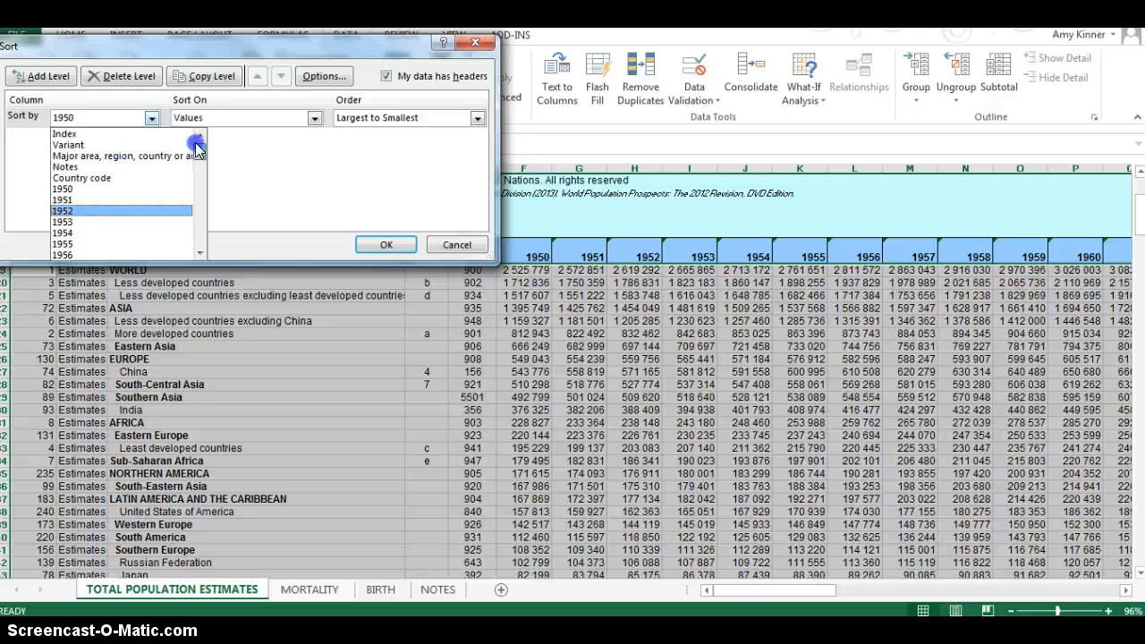
{"action": "left_click", "coordinate": [126, 132]}
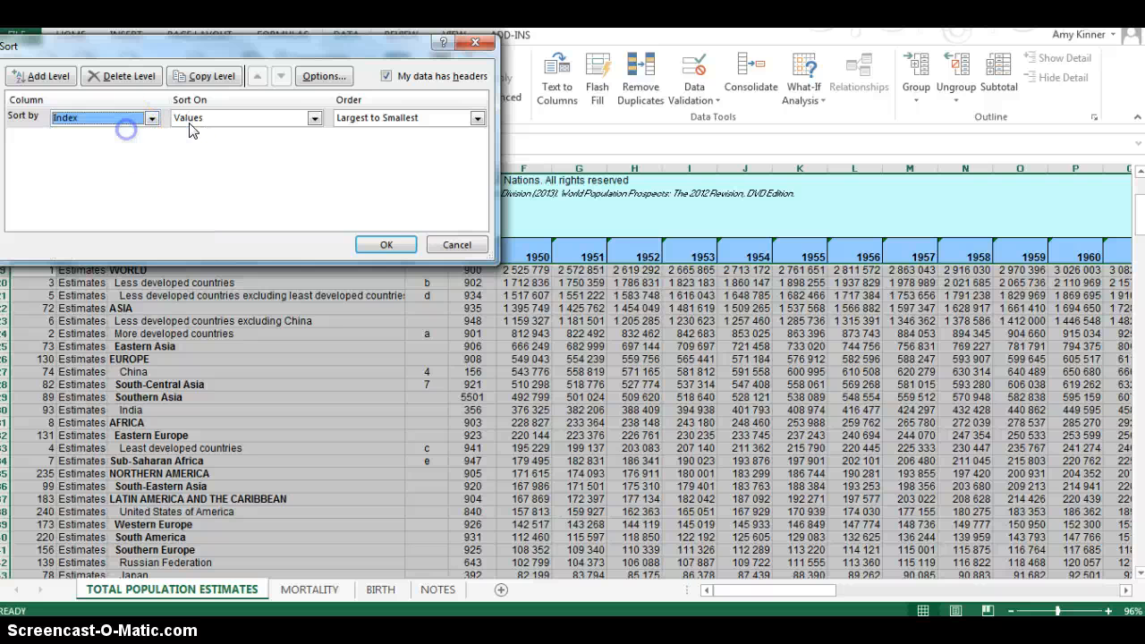
{"action": "left_click", "coordinate": [378, 127]}
{"action": "left_click", "coordinate": [379, 135]}
{"action": "left_click", "coordinate": [387, 244]}
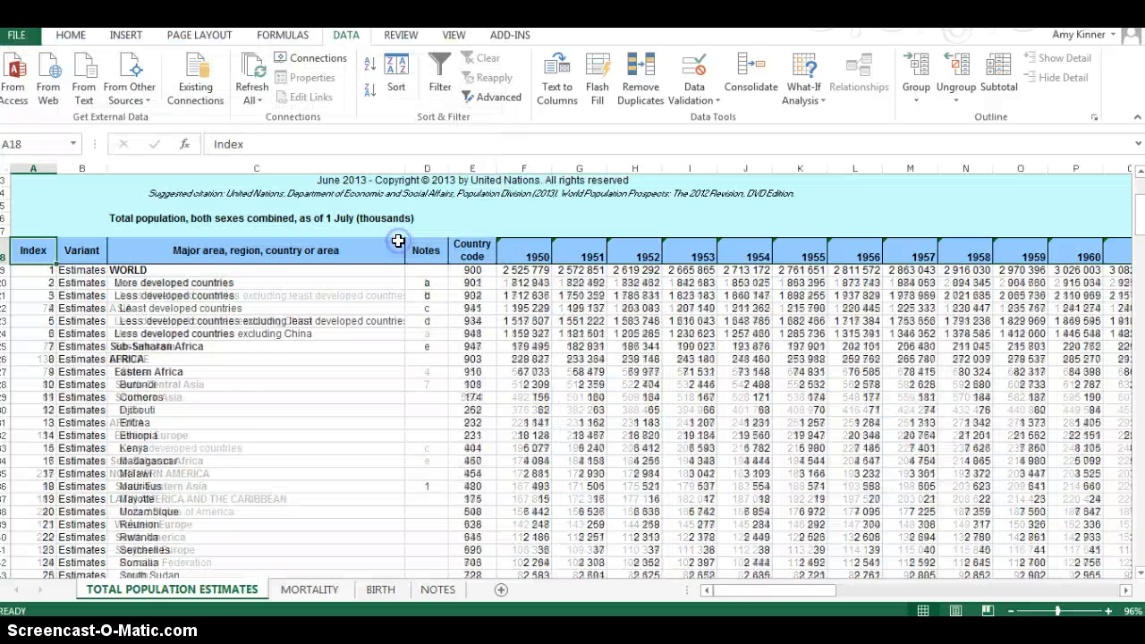
{"action": "left_click", "coordinate": [471, 320]}
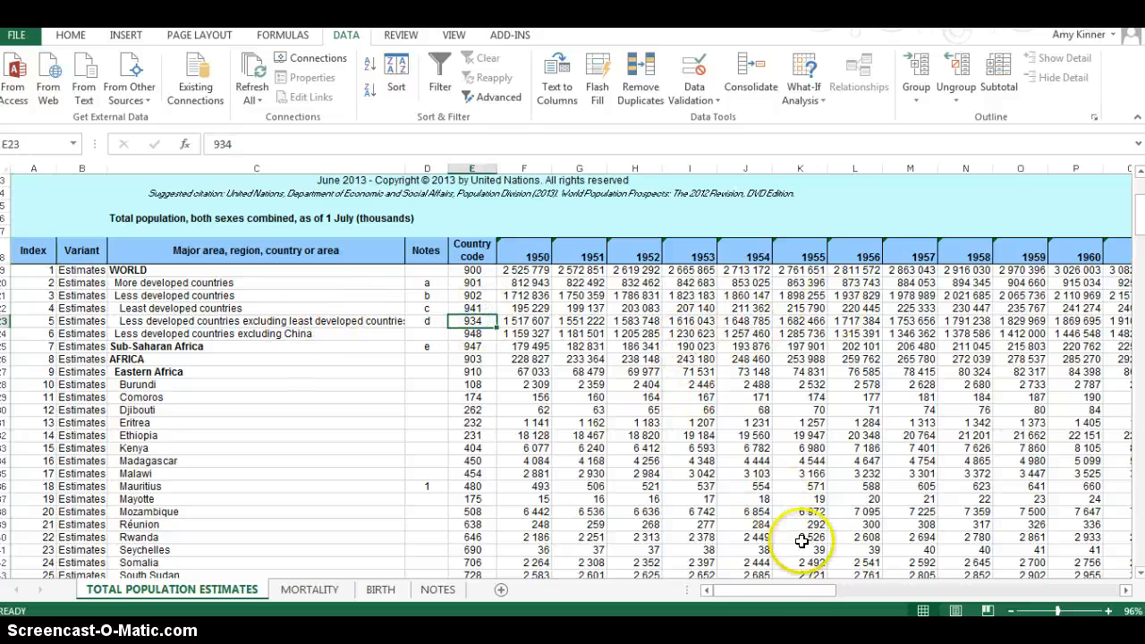
Step: Sort the population table by the 1950 column's values in ascending order, using the header cell's own sort options
{"action": "left_click", "coordinate": [513, 246]}
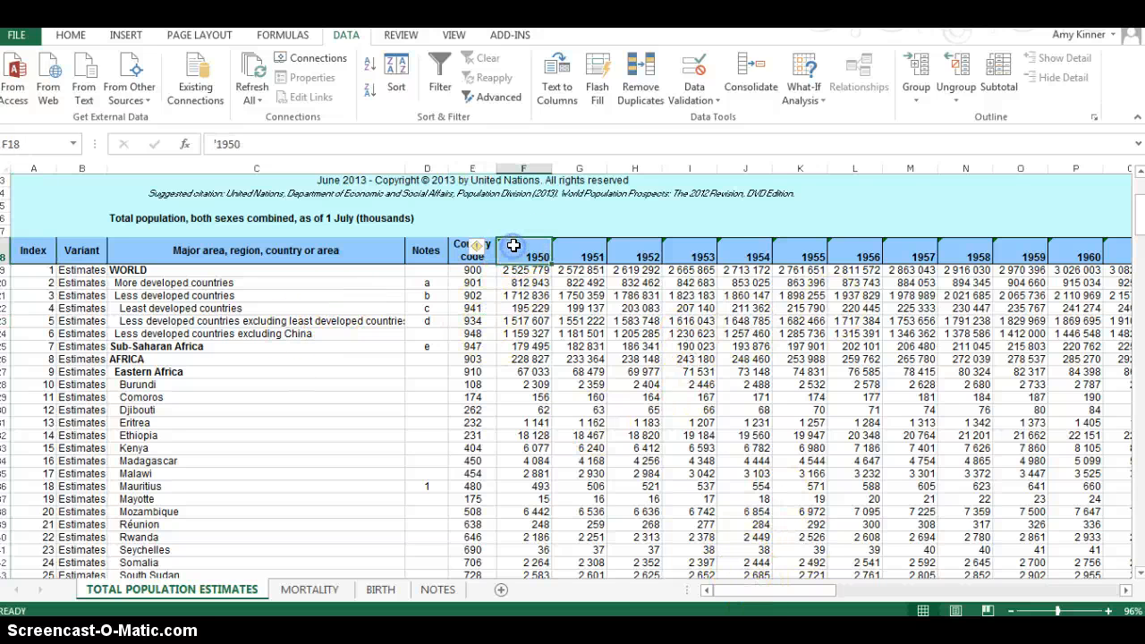
{"action": "right_click", "coordinate": [518, 247]}
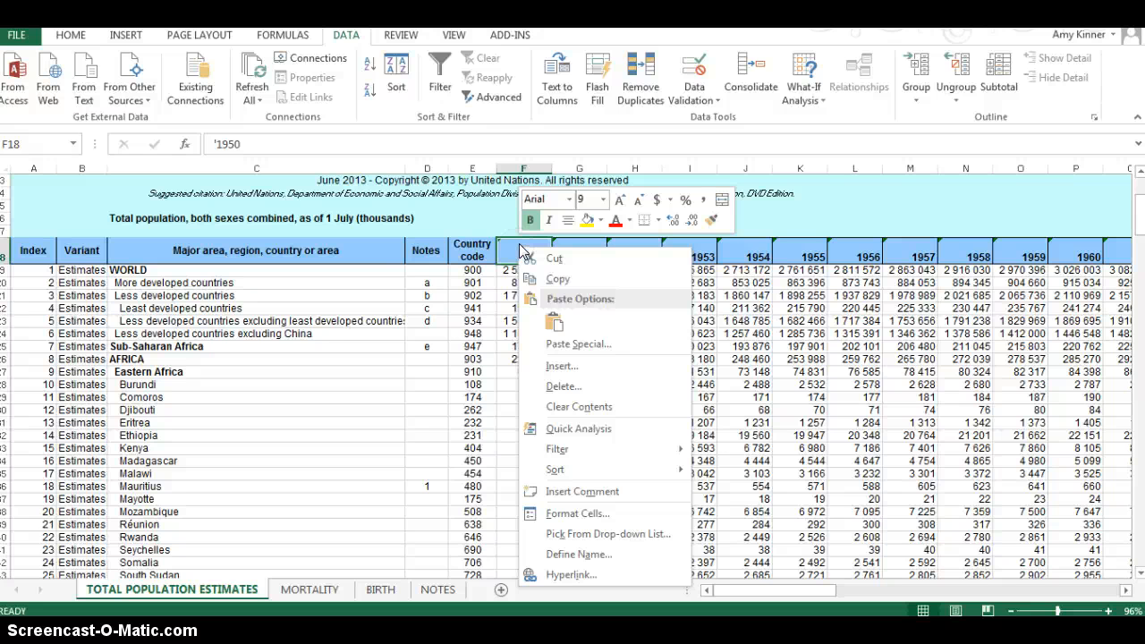
{"action": "mouse_move", "coordinate": [579, 474]}
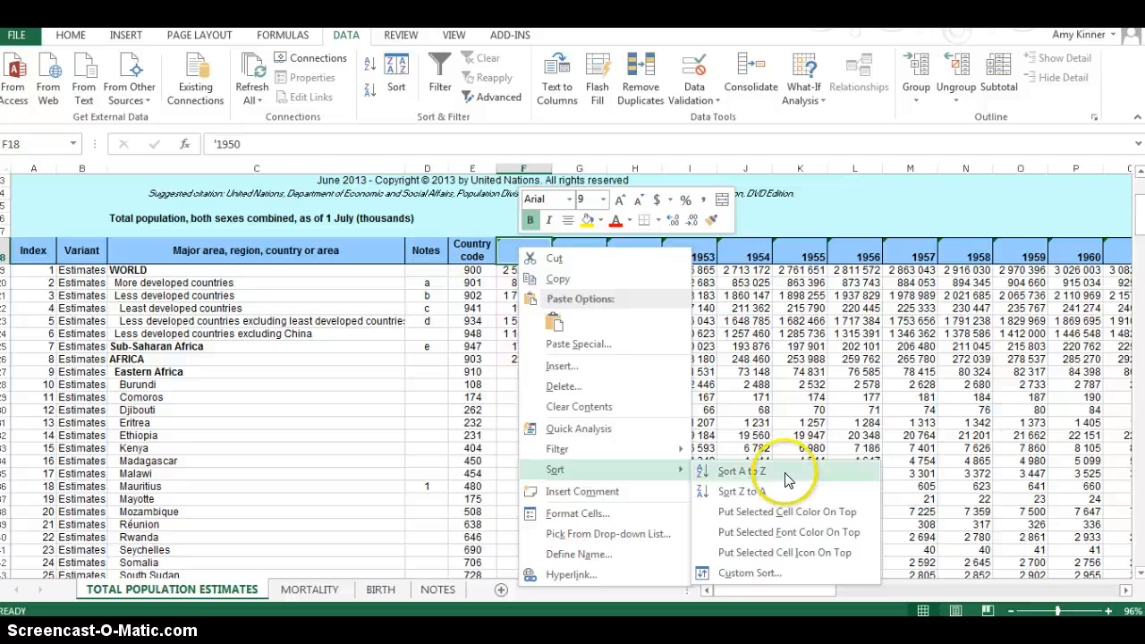
{"action": "left_click", "coordinate": [452, 317]}
{"action": "right_click", "coordinate": [517, 250]}
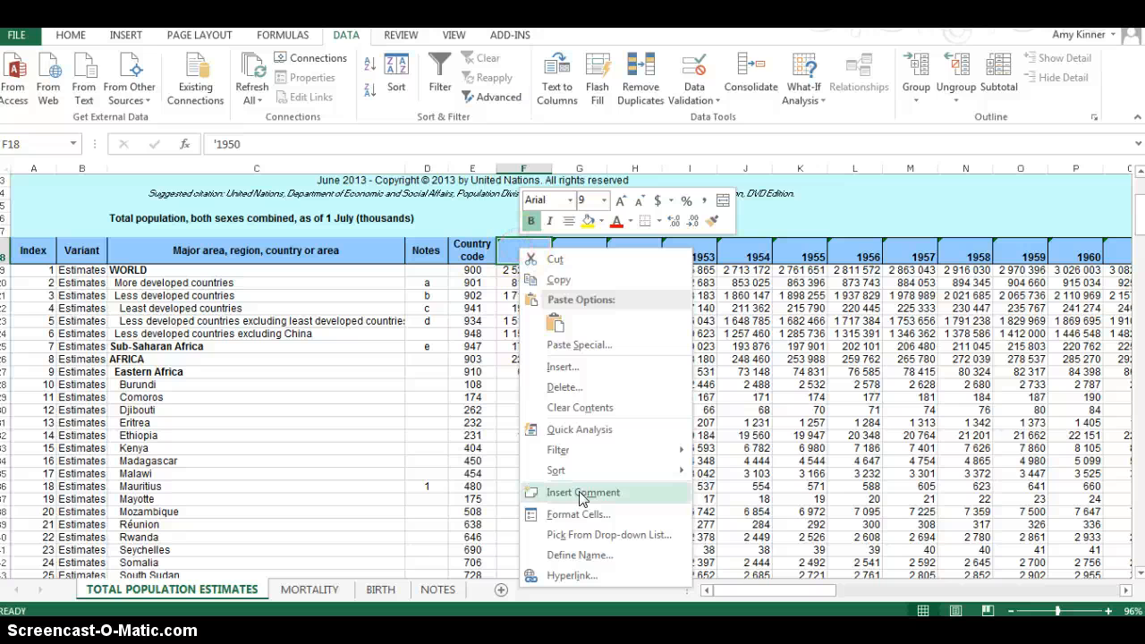
{"action": "mouse_move", "coordinate": [582, 469]}
{"action": "left_click", "coordinate": [735, 471]}
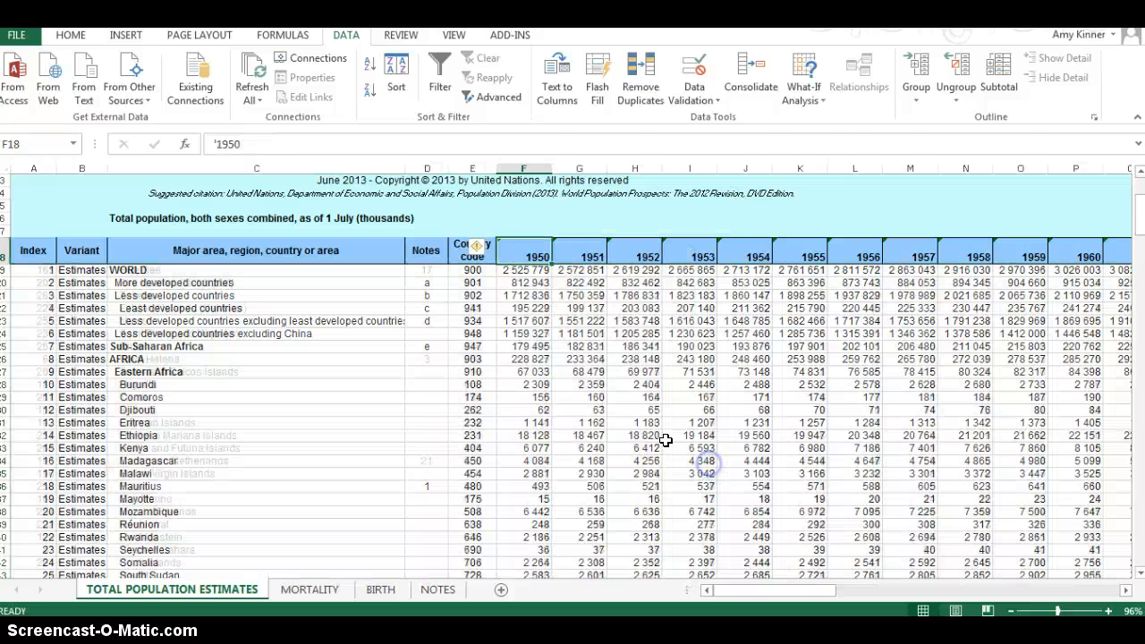
Step: Reverse the population table's sort so the 1950 column runs in descending order
{"action": "right_click", "coordinate": [518, 251]}
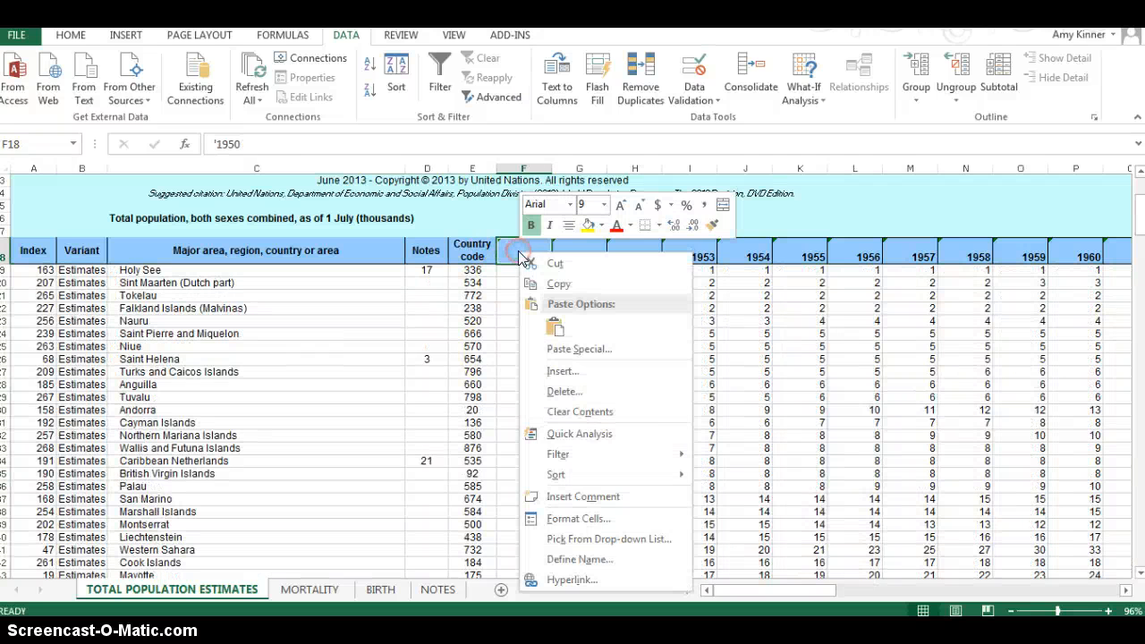
{"action": "mouse_move", "coordinate": [638, 474]}
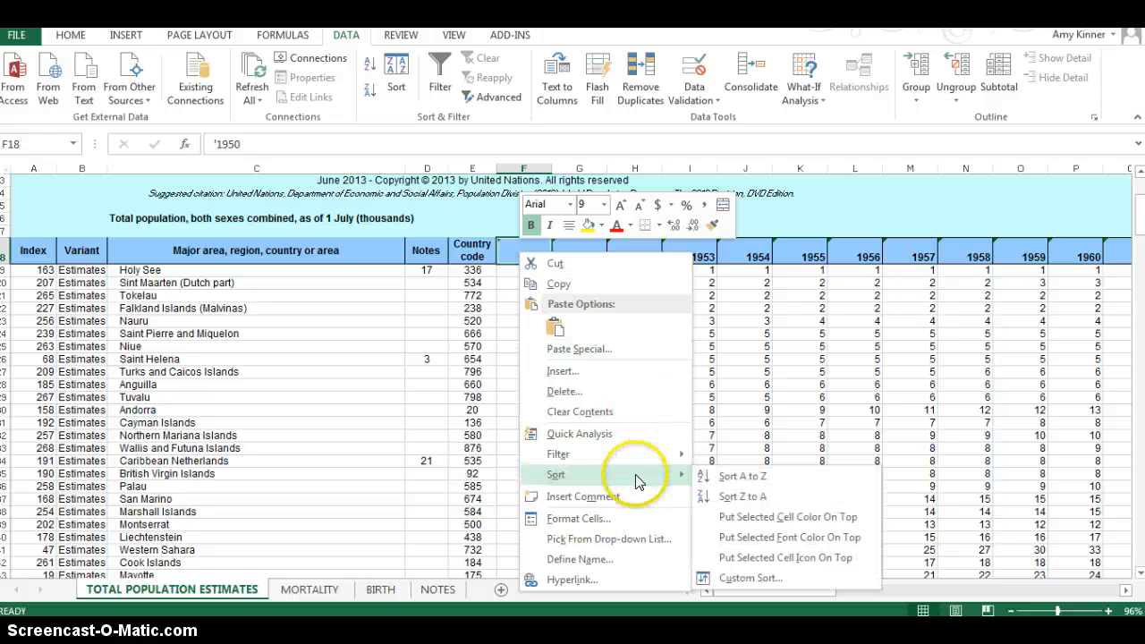
{"action": "left_click", "coordinate": [732, 497]}
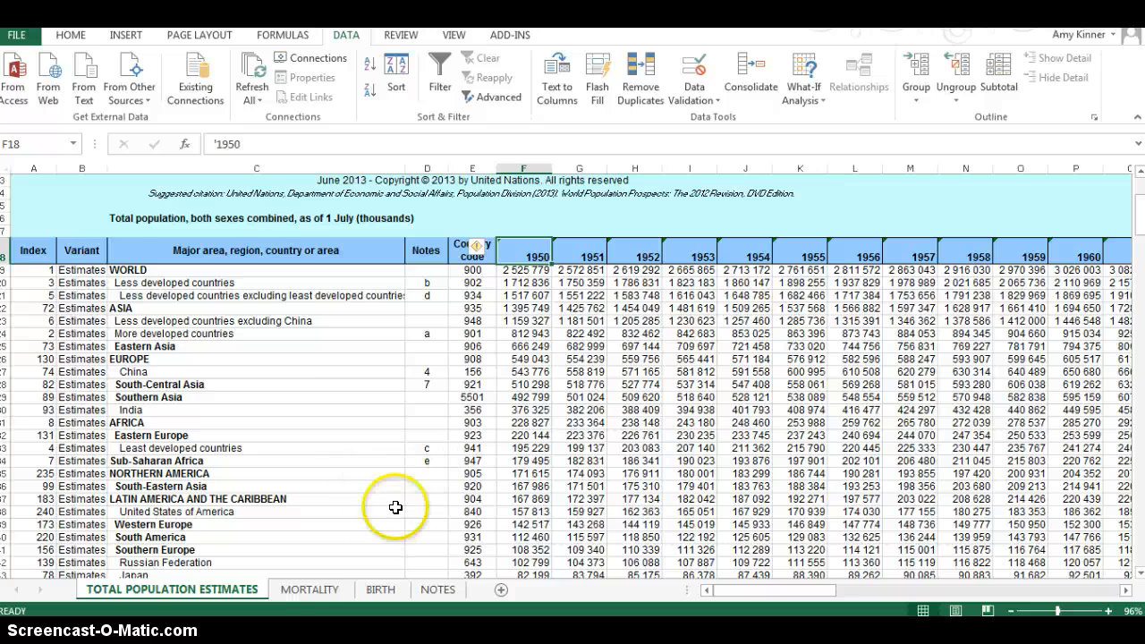
Step: Open the MORTALITY sheet and examine its number of deaths by five-year period, starting with the 1950-1955 column
{"action": "left_click", "coordinate": [305, 586]}
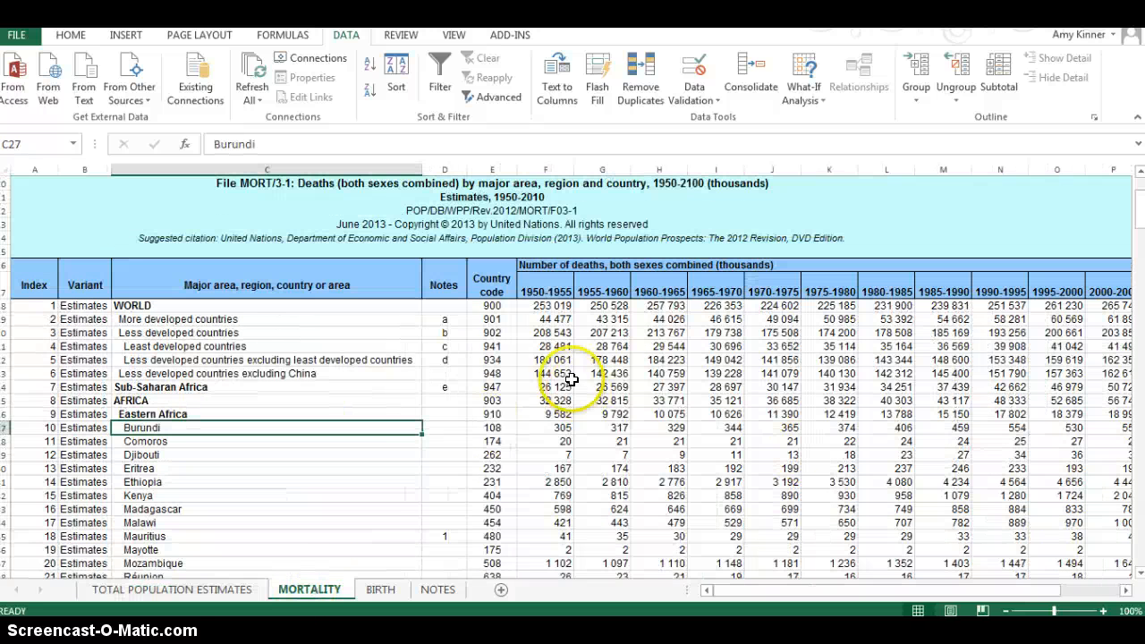
{"action": "double_click", "coordinate": [519, 288]}
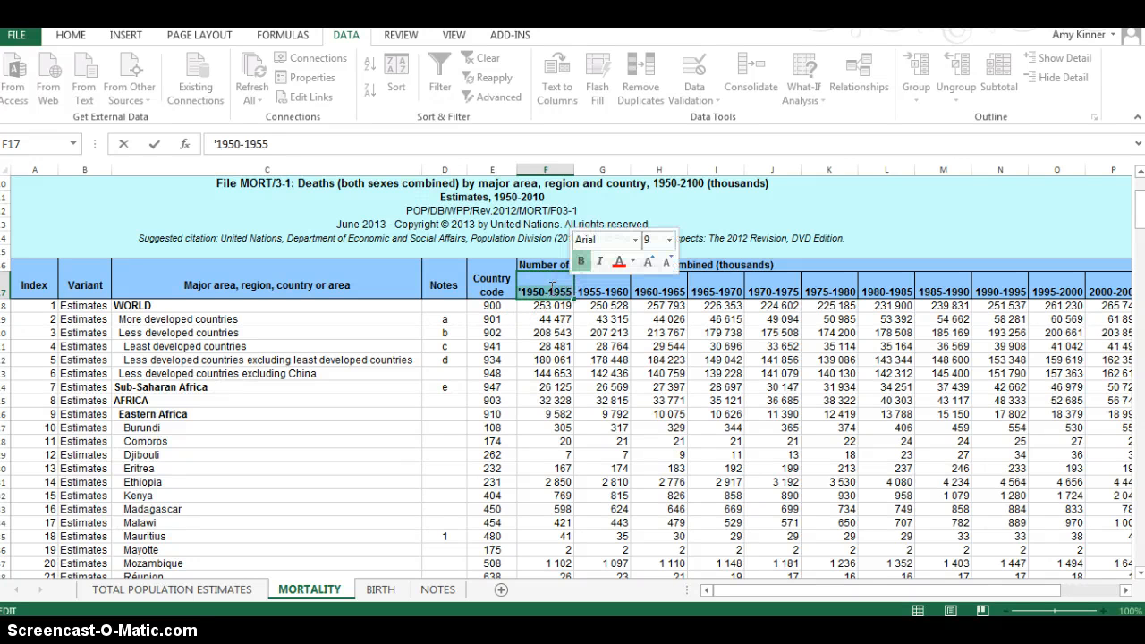
{"action": "left_click", "coordinate": [535, 286]}
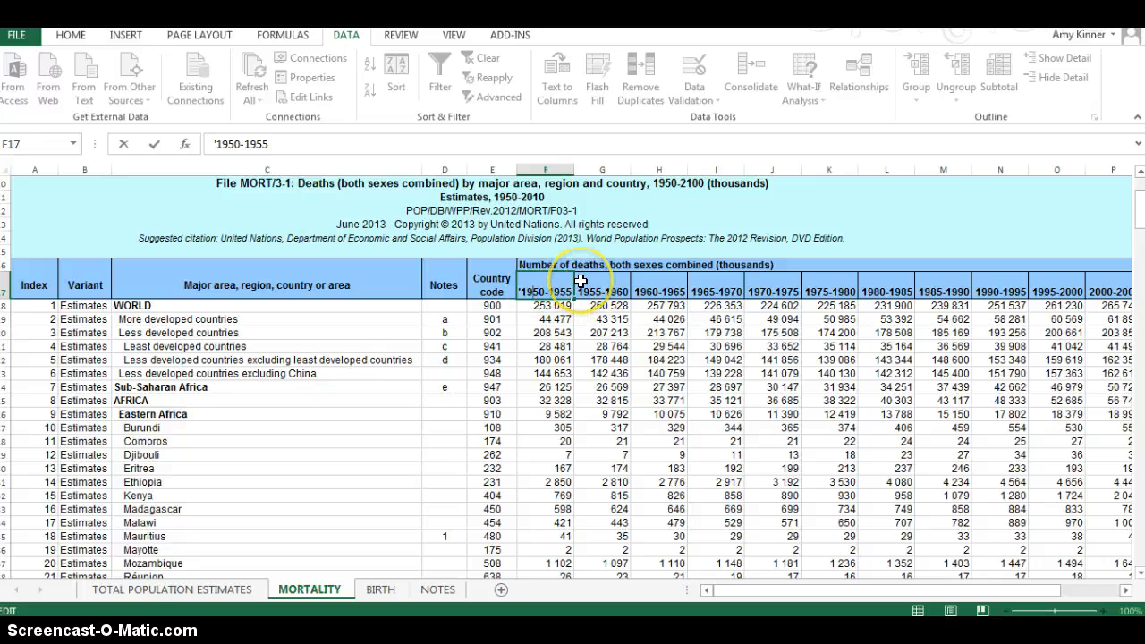
{"action": "key", "text": "Return"}
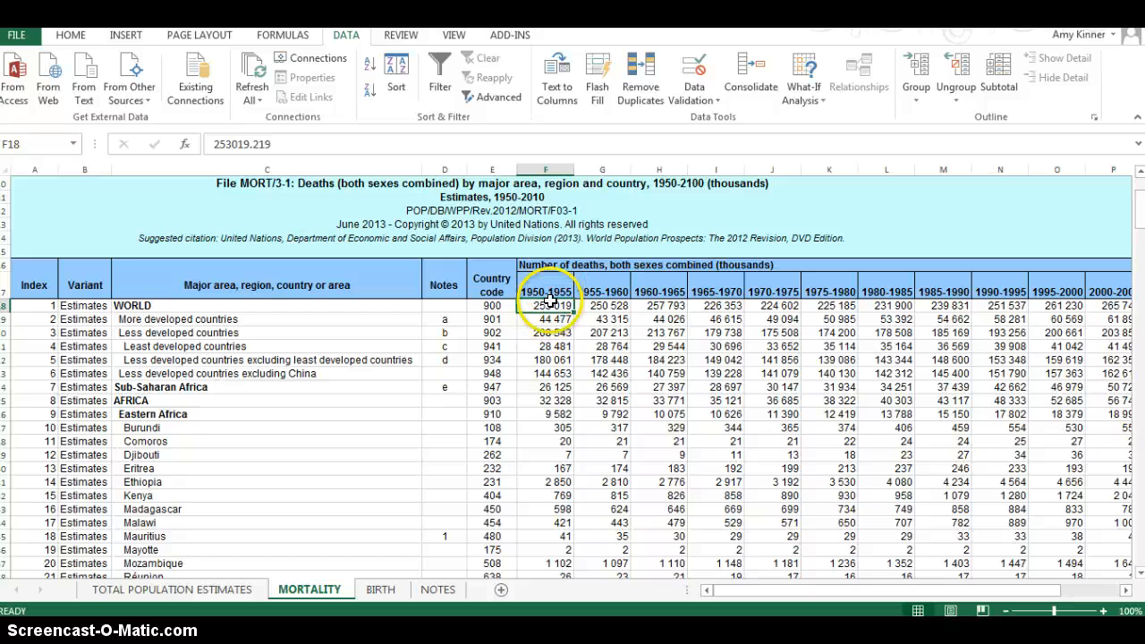
{"action": "scroll", "coordinate": [623, 396], "scroll_direction": "down", "scroll_amount": 2}
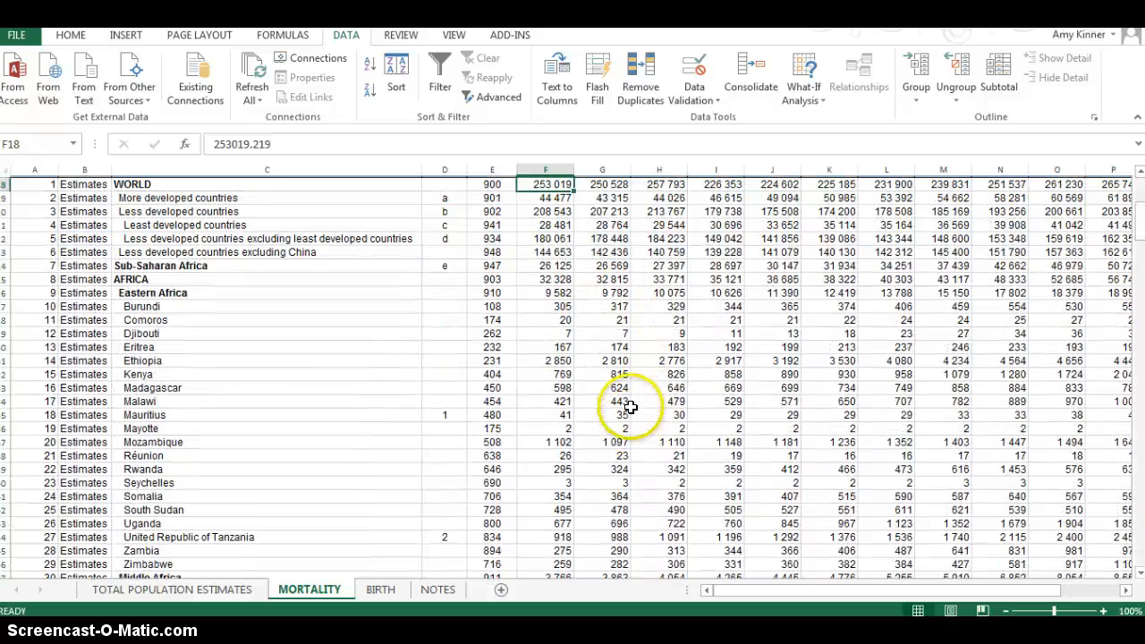
{"action": "scroll", "coordinate": [626, 402], "scroll_direction": "up", "scroll_amount": 2}
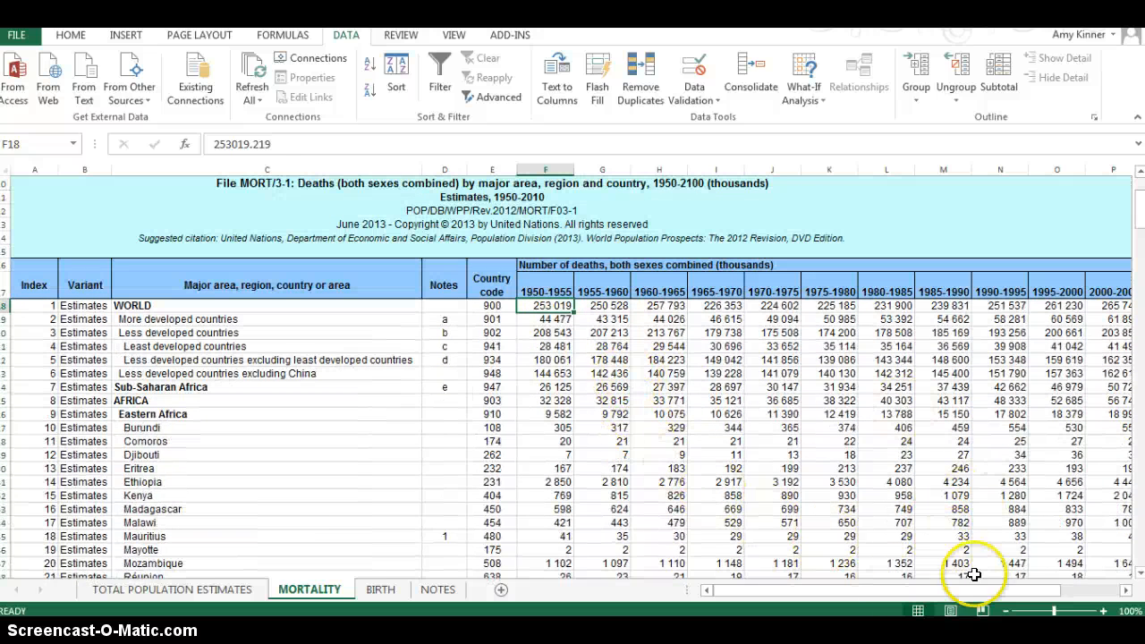
Step: Calculate the WORLD row's average yearly deaths for 2005-2010 in cell R18 with the formula =Q18/5
{"action": "left_click_drag", "start_coordinate": [997, 586], "coordinate": [1083, 583]}
{"action": "left_click", "coordinate": [774, 293]}
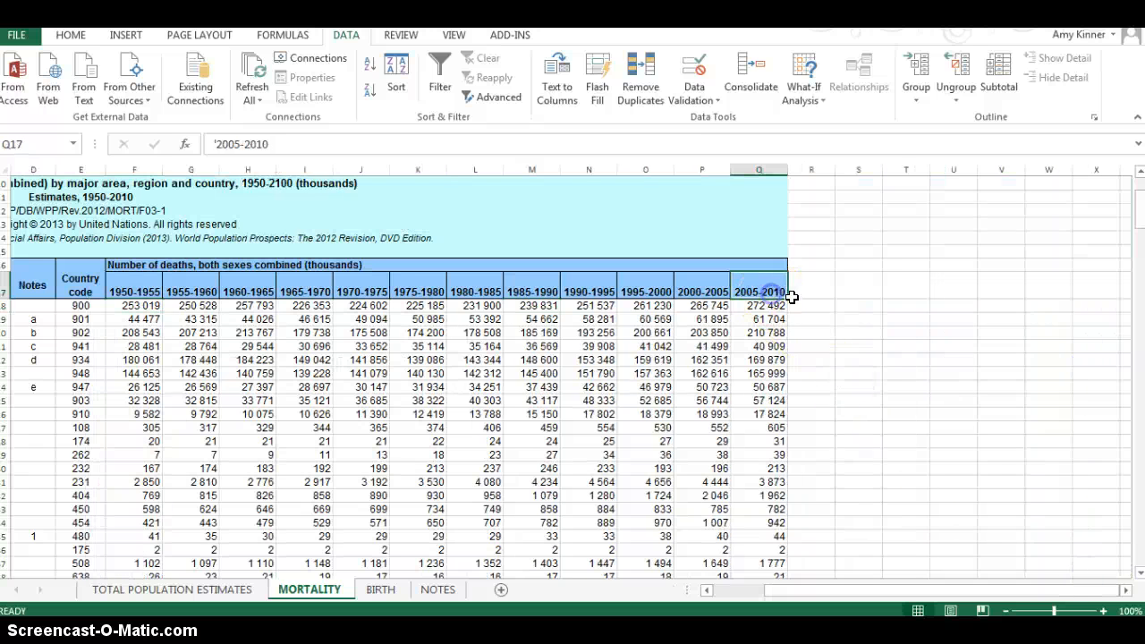
{"action": "left_click", "coordinate": [762, 305]}
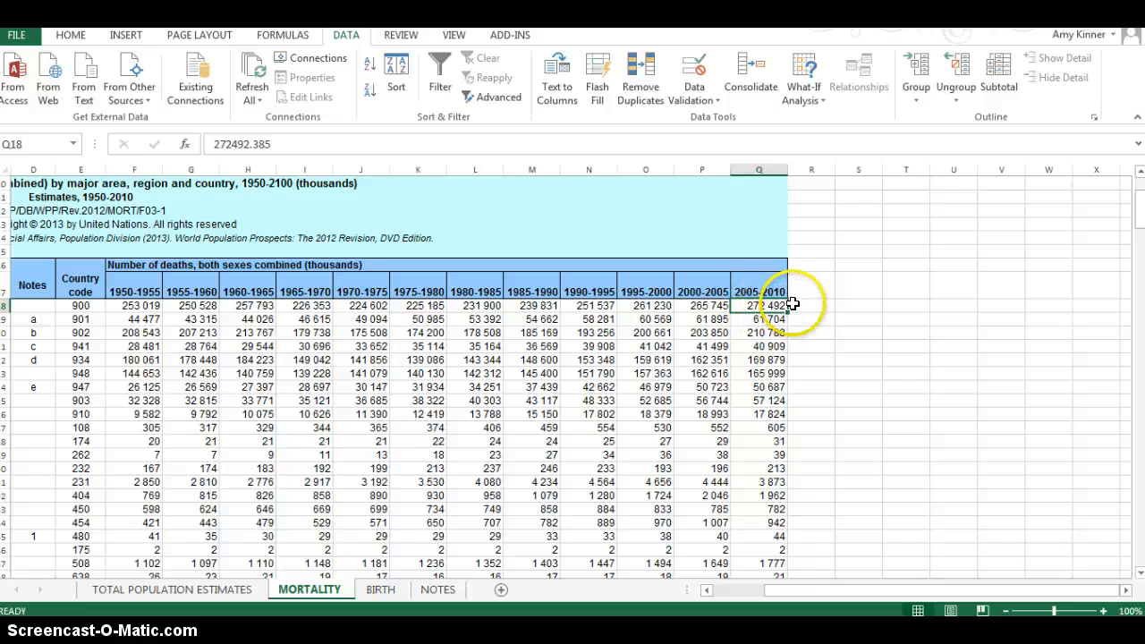
{"action": "left_click", "coordinate": [819, 306]}
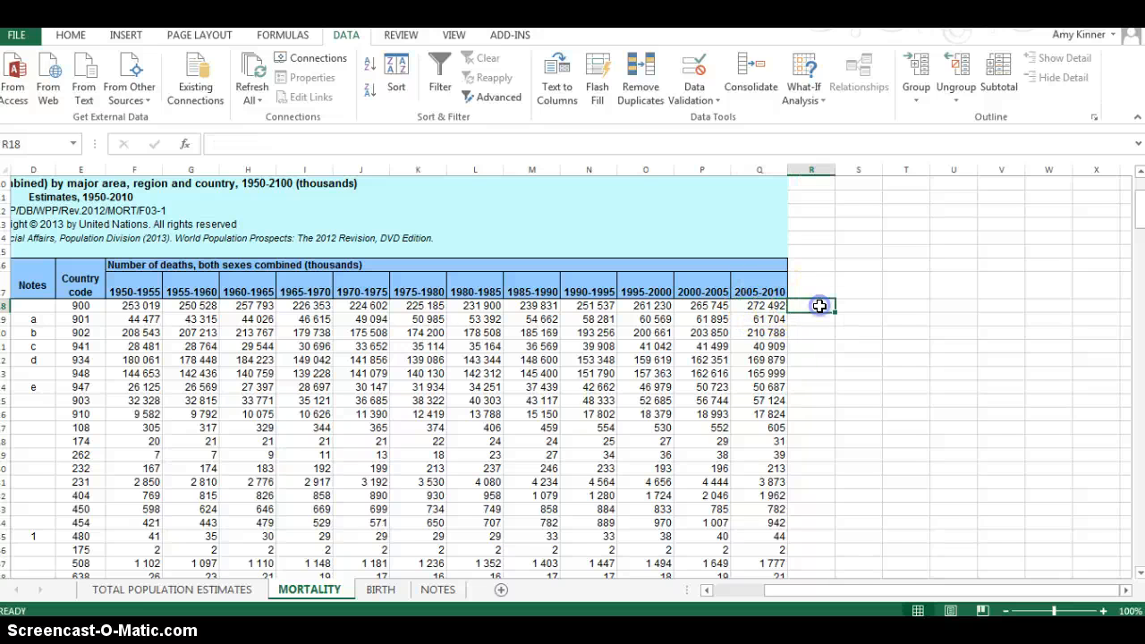
{"action": "type", "text": "="}
{"action": "left_click", "coordinate": [769, 306]}
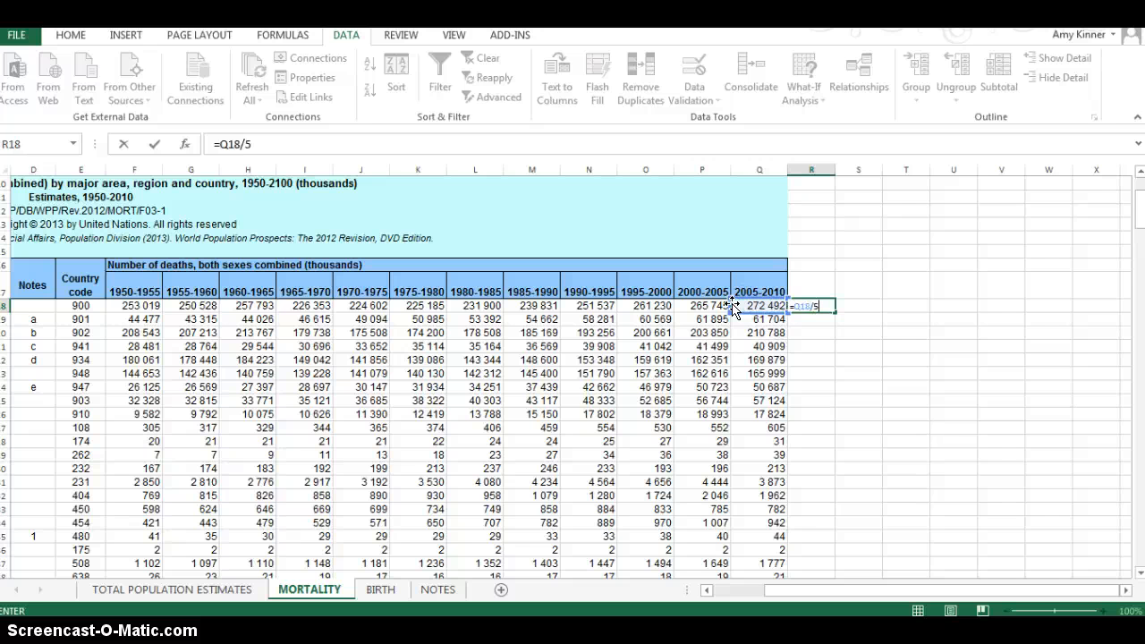
{"action": "key", "text": "Return"}
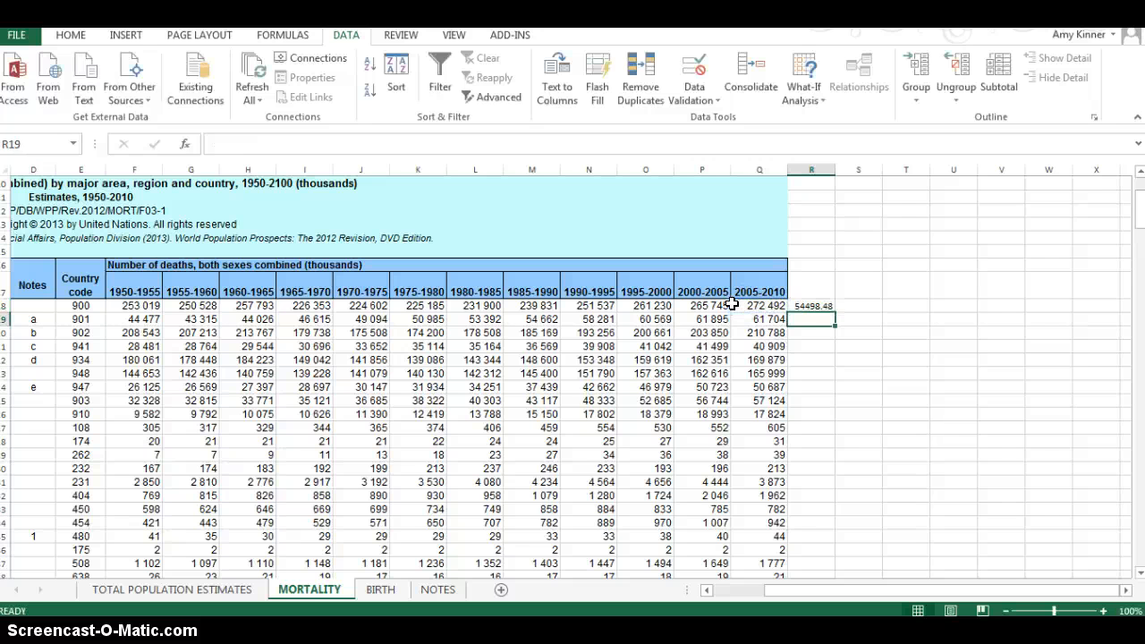
{"action": "left_click", "coordinate": [809, 305]}
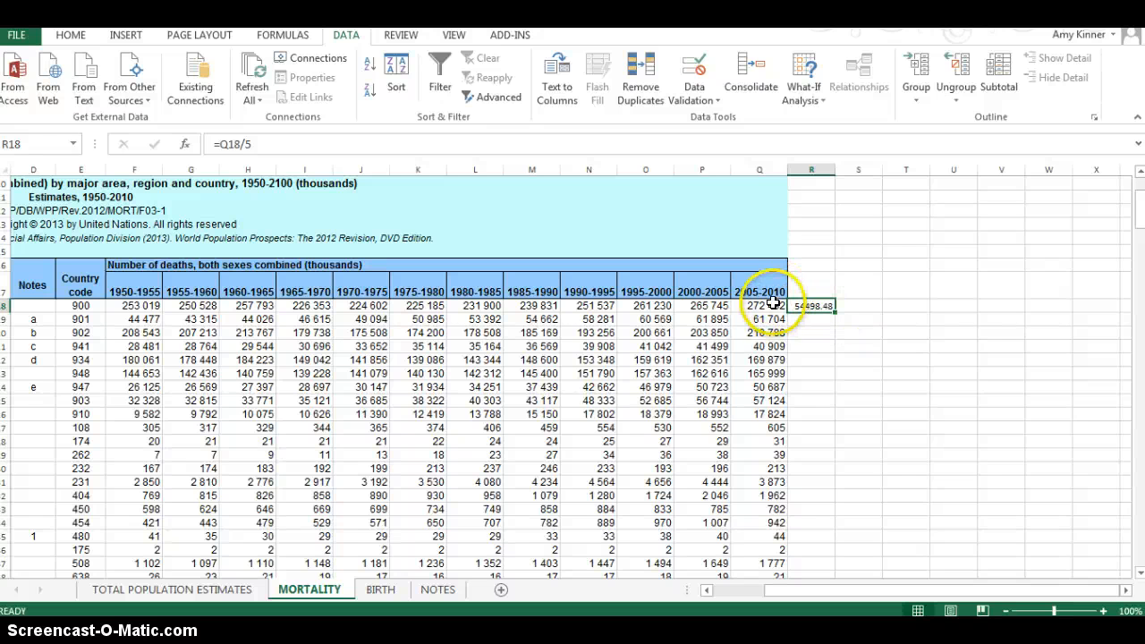
Step: Calculate the average yearly deaths for more developed countries in cell R19 with the formula =Q19/5
{"action": "left_click", "coordinate": [803, 319]}
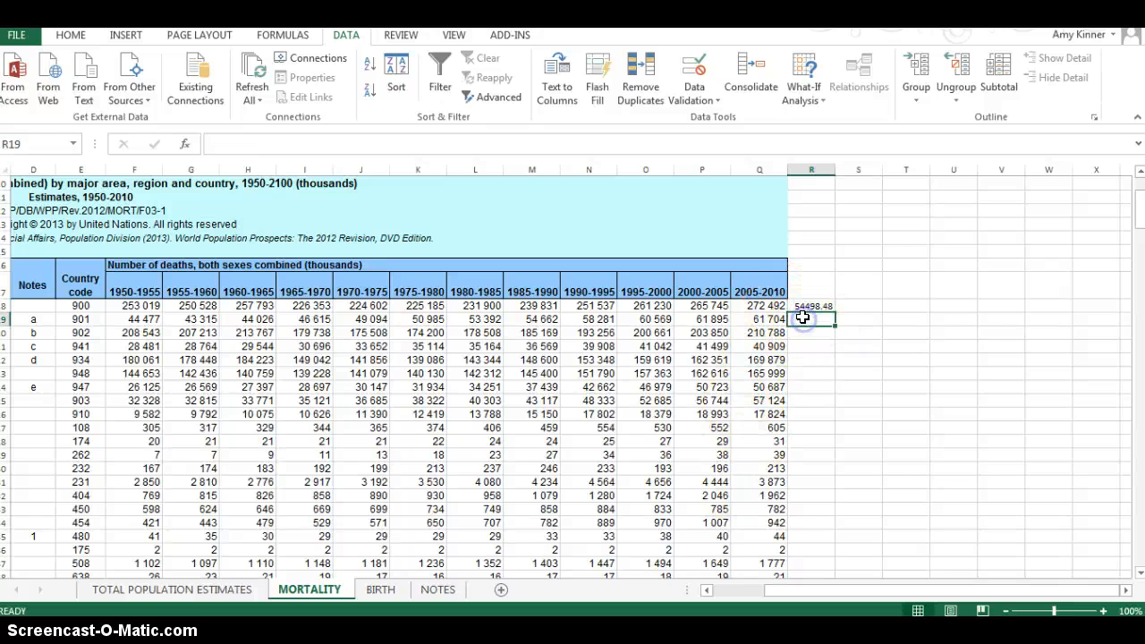
{"action": "type", "text": "="}
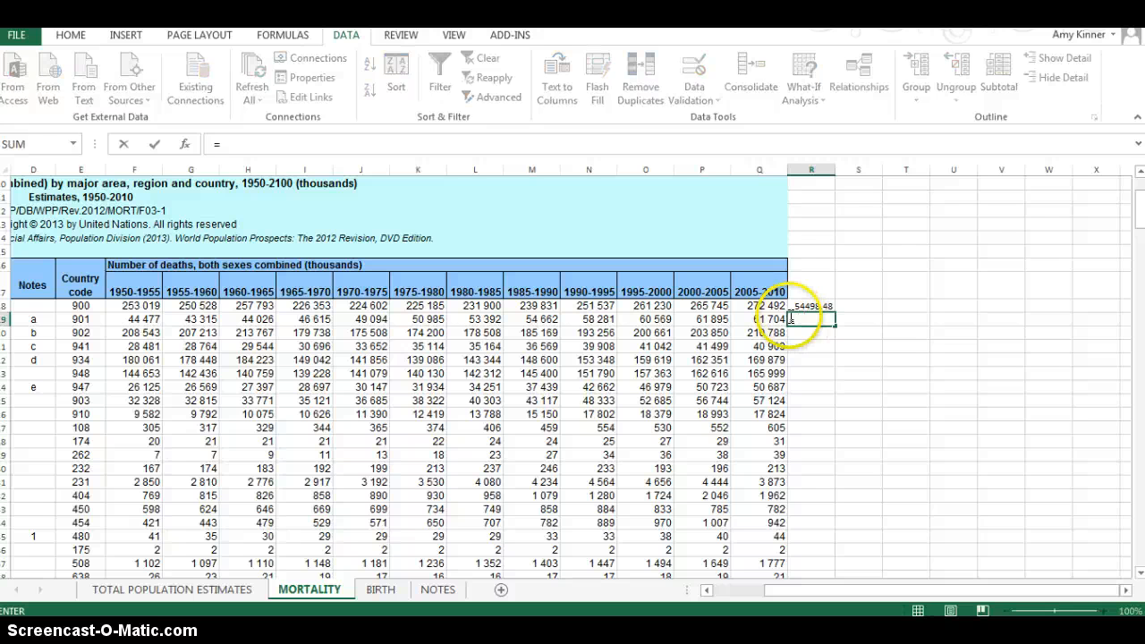
{"action": "left_click", "coordinate": [767, 319]}
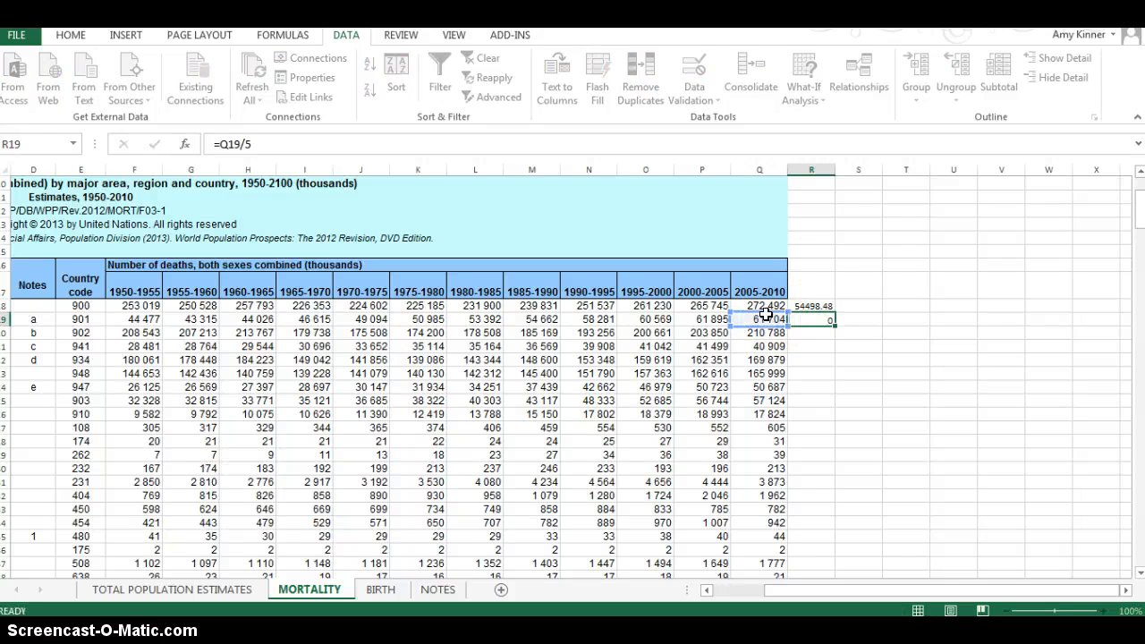
Step: Copy the R19 formula into cells R20 to R30 and inspect the pasted formula in R21
{"action": "left_click", "coordinate": [824, 315]}
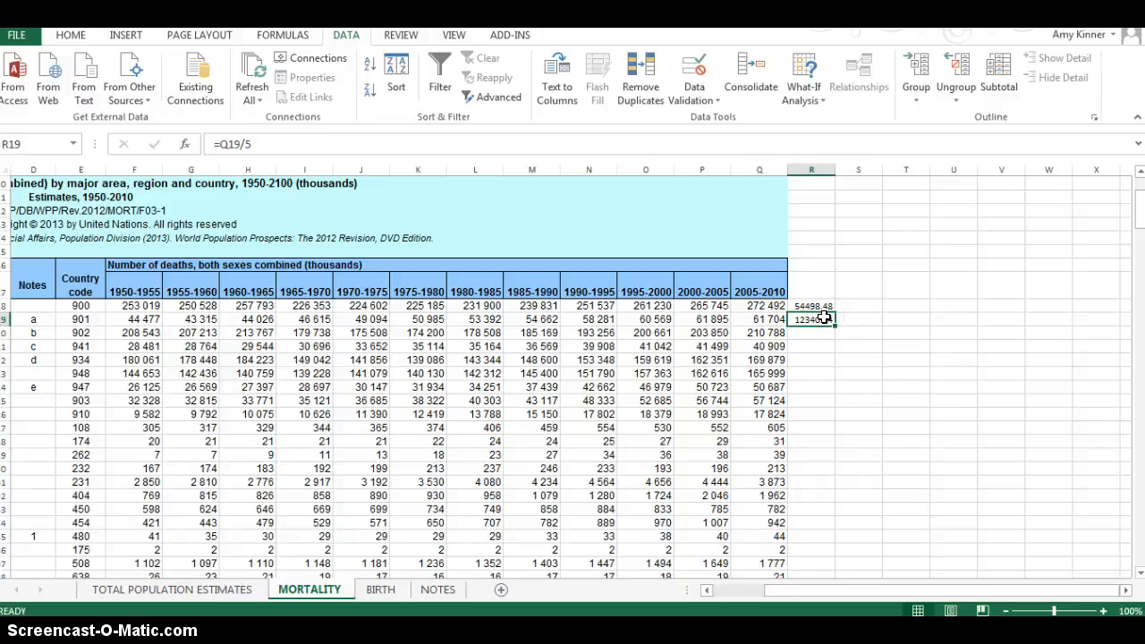
{"action": "key", "text": "ctrl+c"}
{"action": "left_click_drag", "start_coordinate": [817, 332], "coordinate": [800, 455]}
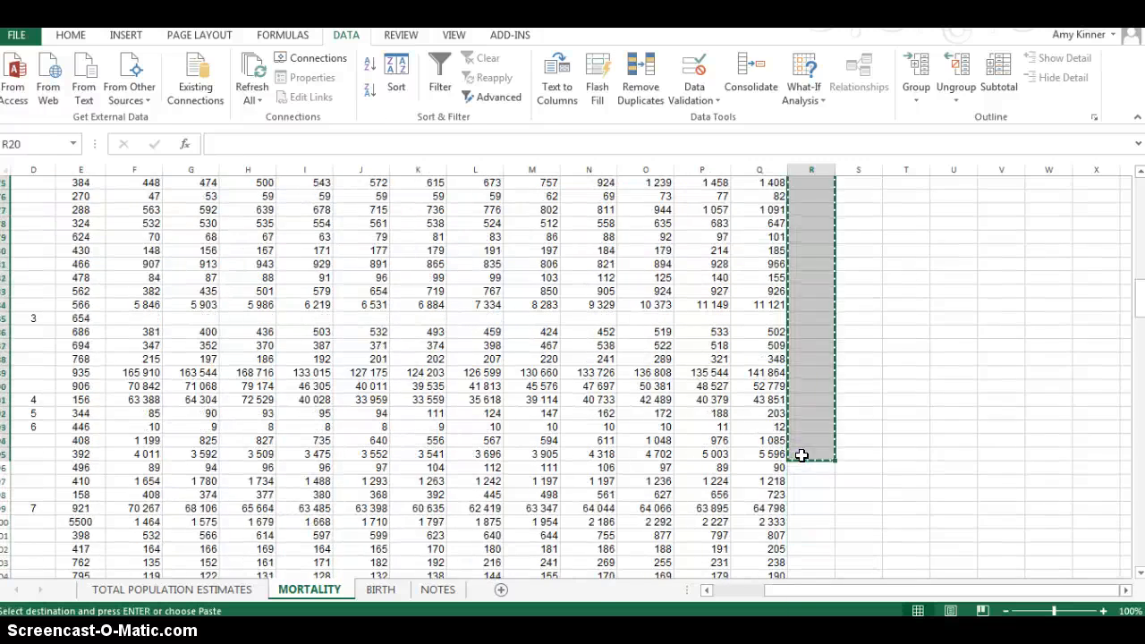
{"action": "scroll", "coordinate": [775, 409], "scroll_direction": "up", "scroll_amount": 20}
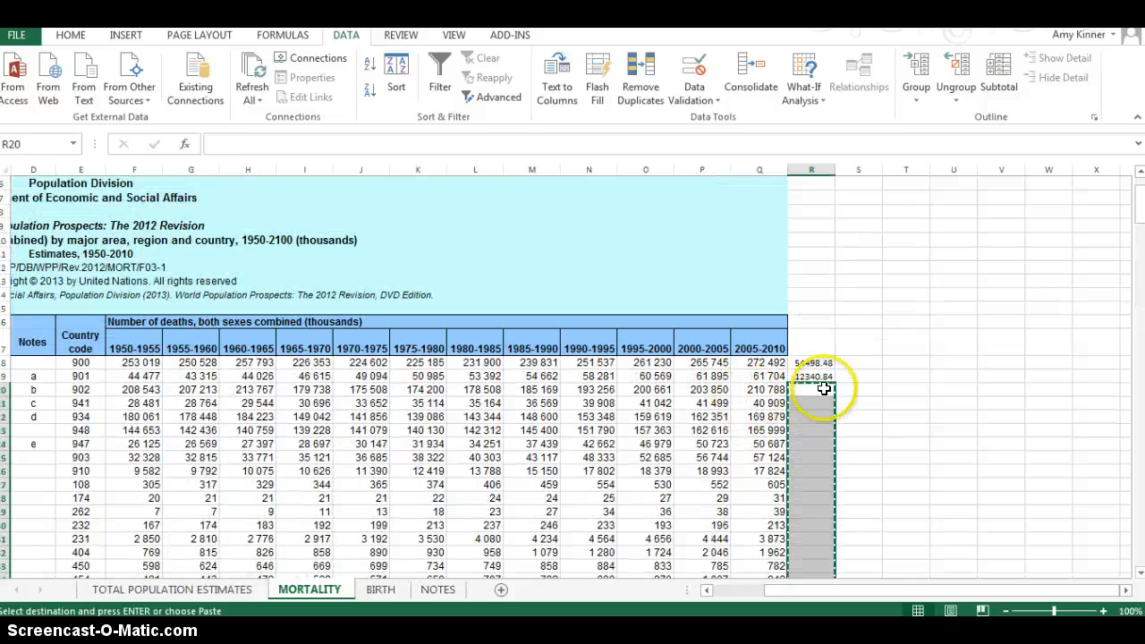
{"action": "left_click", "coordinate": [823, 377]}
{"action": "left_click_drag", "start_coordinate": [814, 388], "coordinate": [809, 522]}
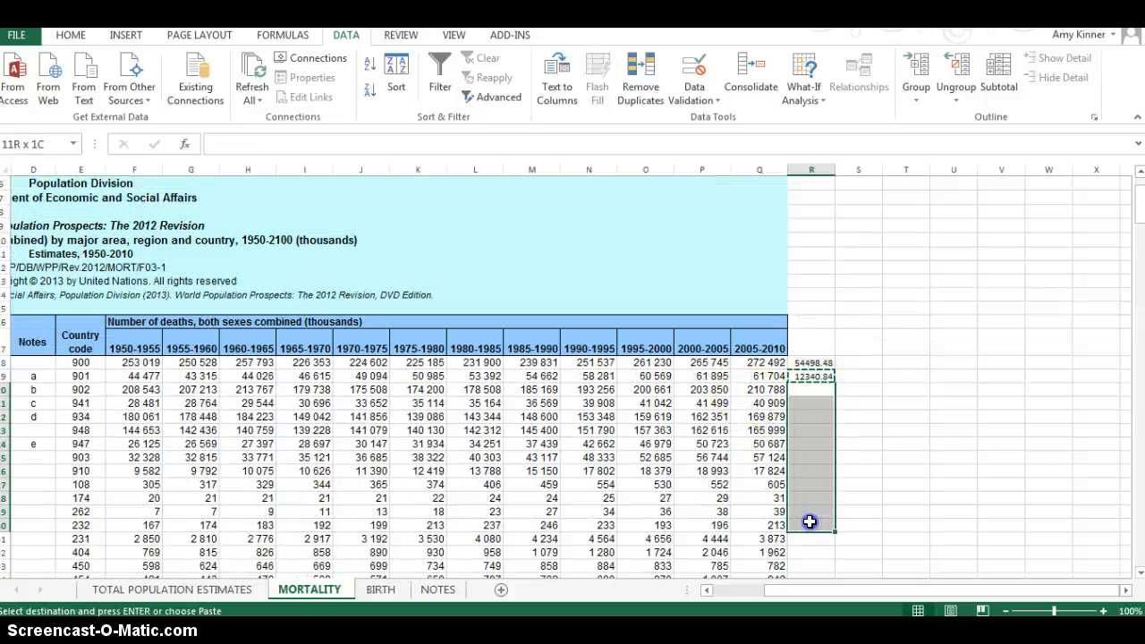
{"action": "key", "text": "ctrl+v"}
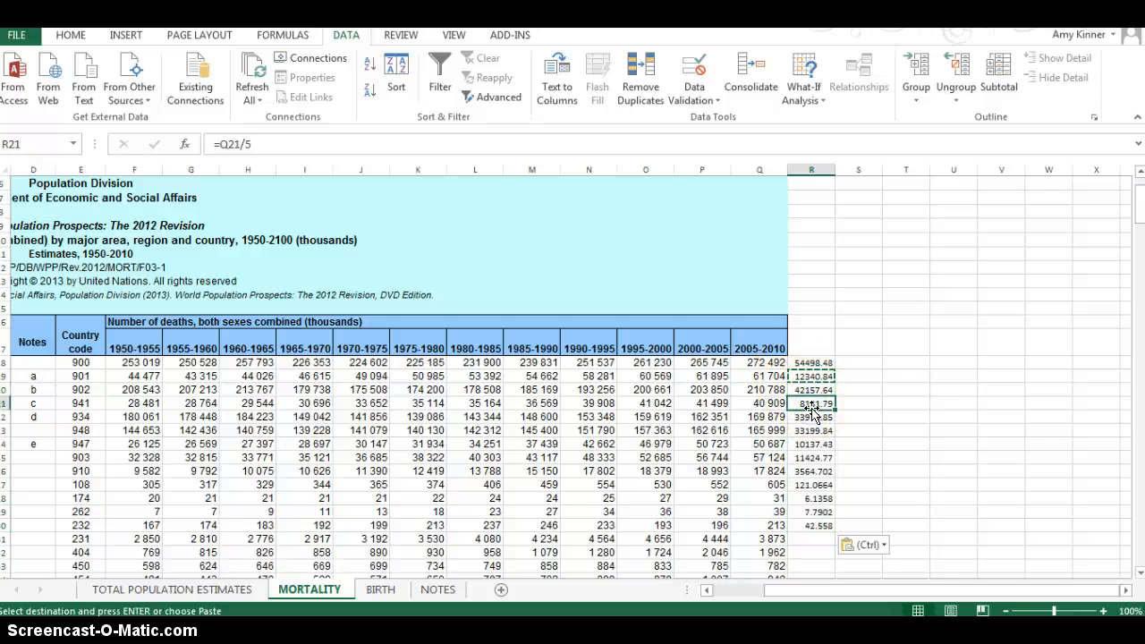
{"action": "double_click", "coordinate": [812, 404]}
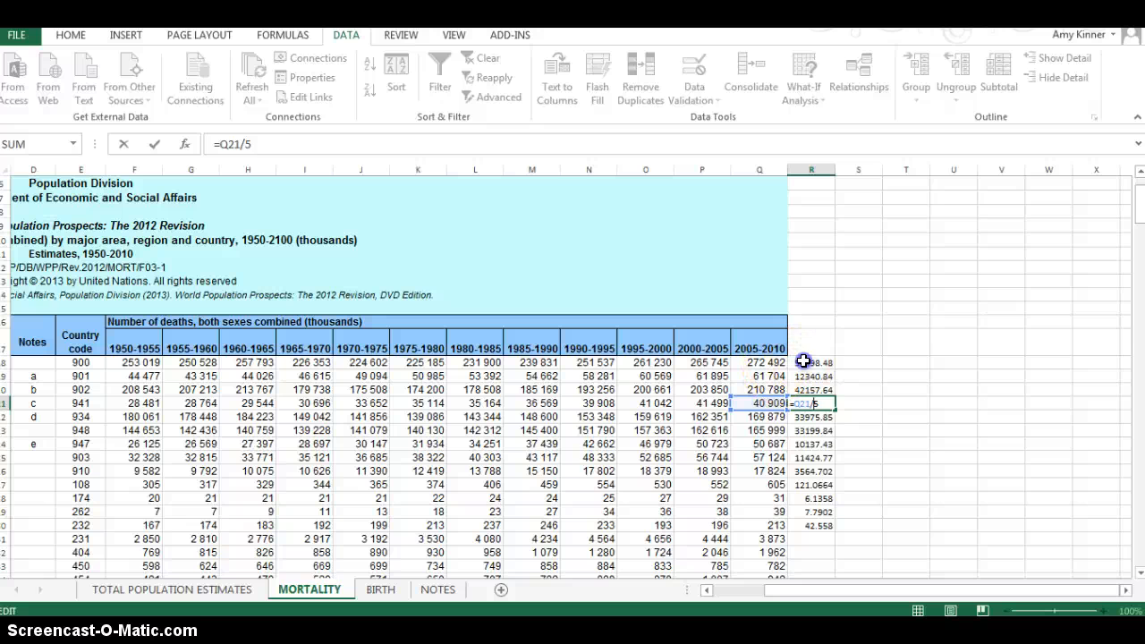
{"action": "key", "text": "Escape"}
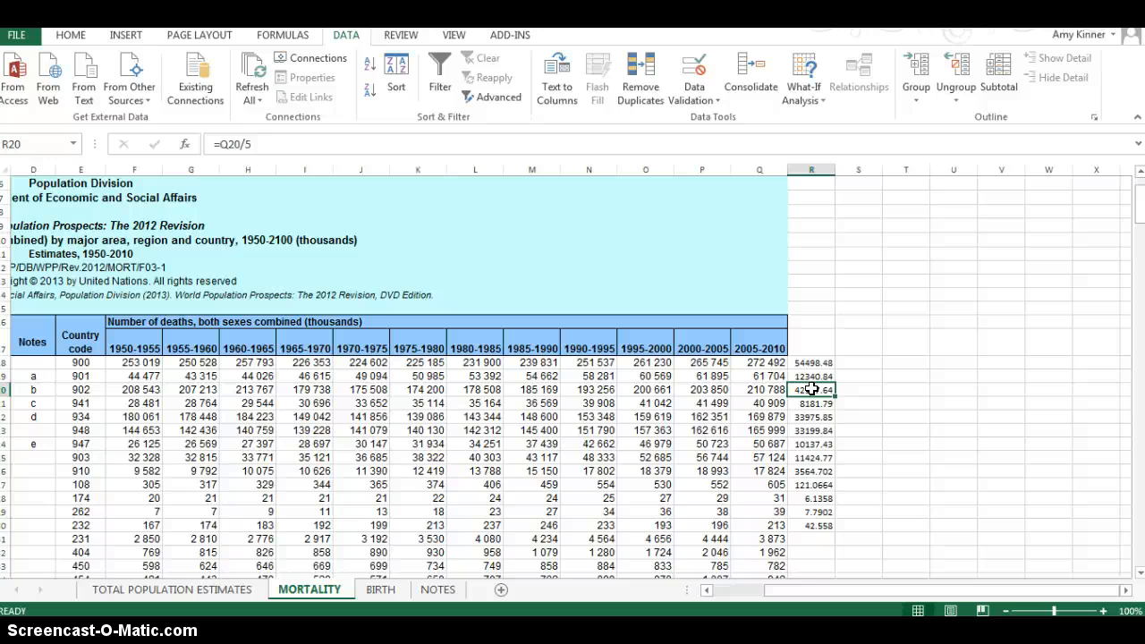
Step: Calculate the WORLD row's ratio of 2005-2010 deaths to 2000-2005 deaths in cell T18 with the formula =Q18/P18
{"action": "left_click", "coordinate": [884, 359]}
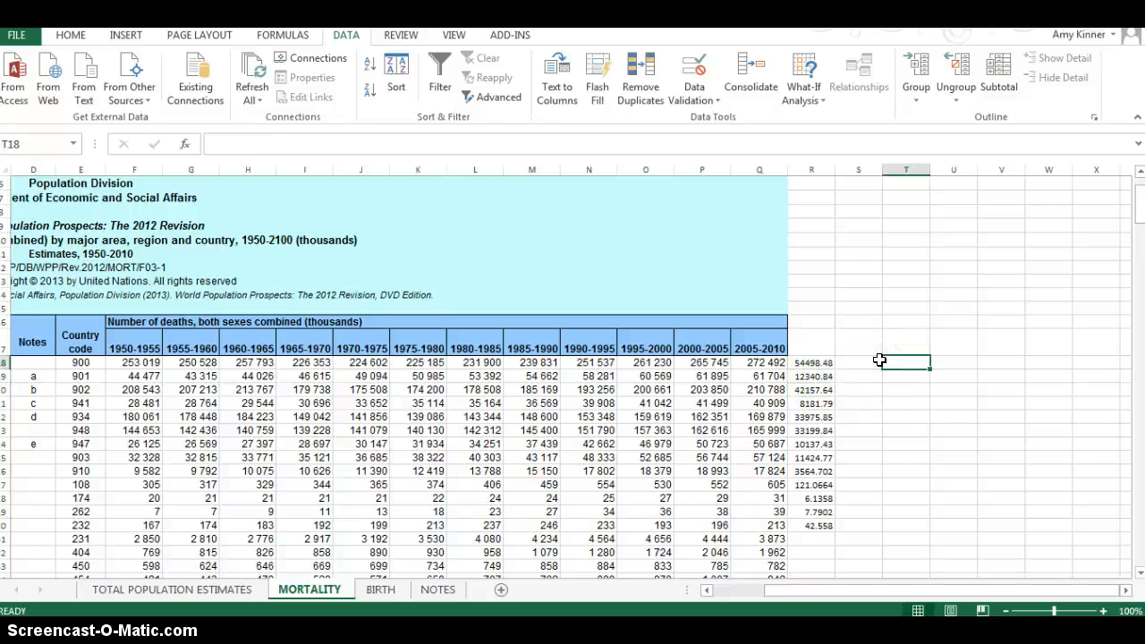
{"action": "left_click", "coordinate": [759, 347]}
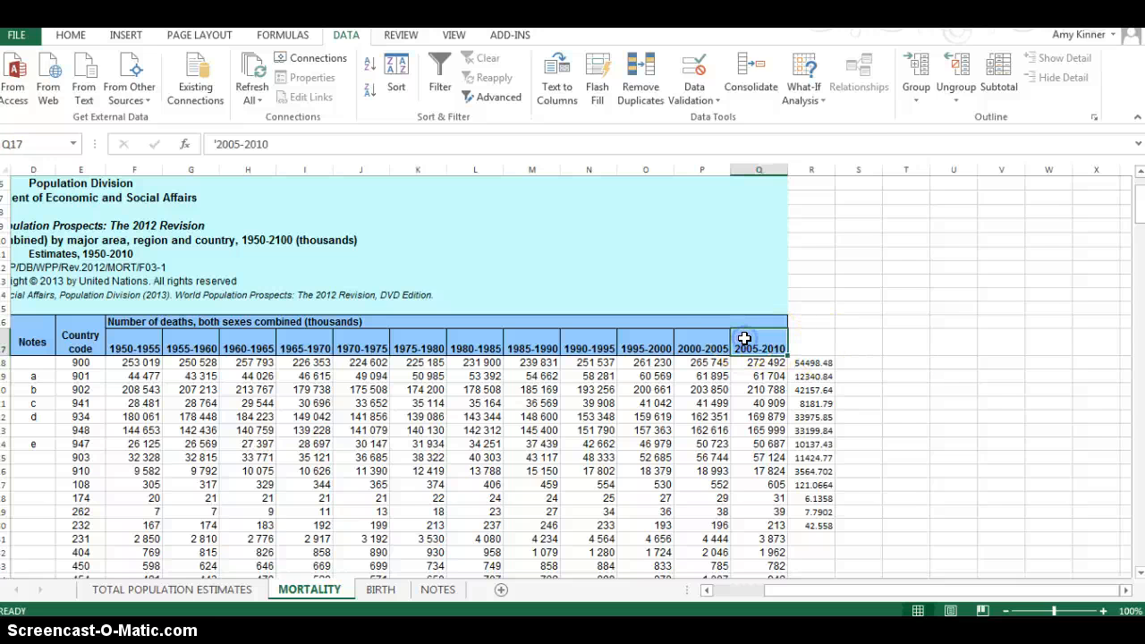
{"action": "left_click", "coordinate": [703, 347]}
{"action": "left_click", "coordinate": [760, 347]}
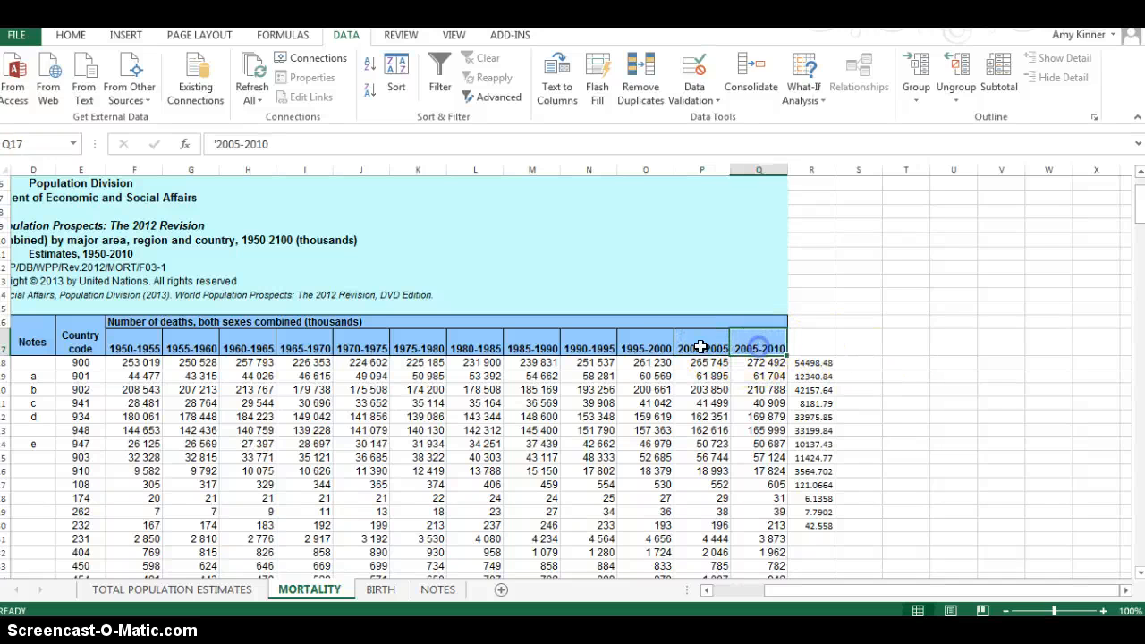
{"action": "left_click", "coordinate": [703, 347]}
{"action": "left_click", "coordinate": [910, 362]}
{"action": "type", "text": "="}
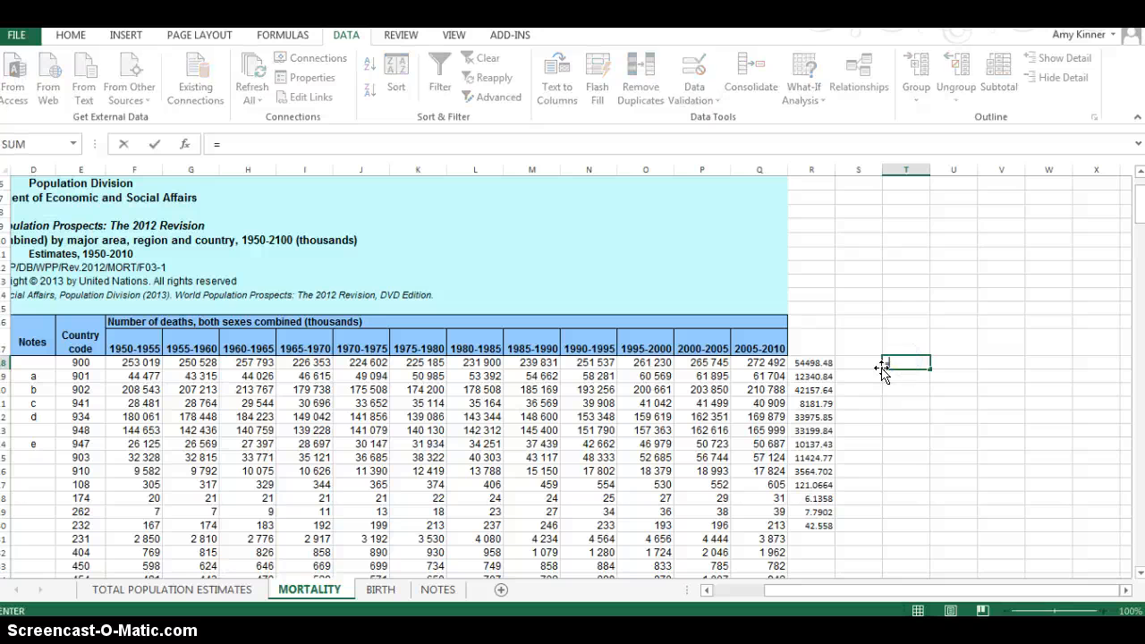
{"action": "left_click", "coordinate": [756, 362]}
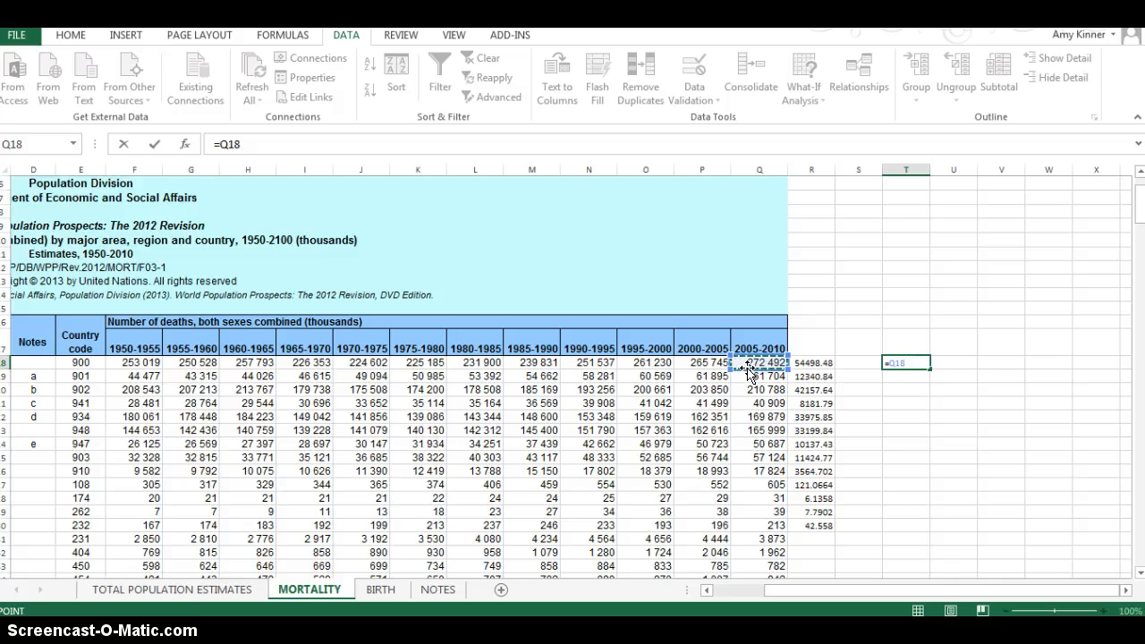
{"action": "type", "text": "/"}
{"action": "left_click", "coordinate": [706, 361]}
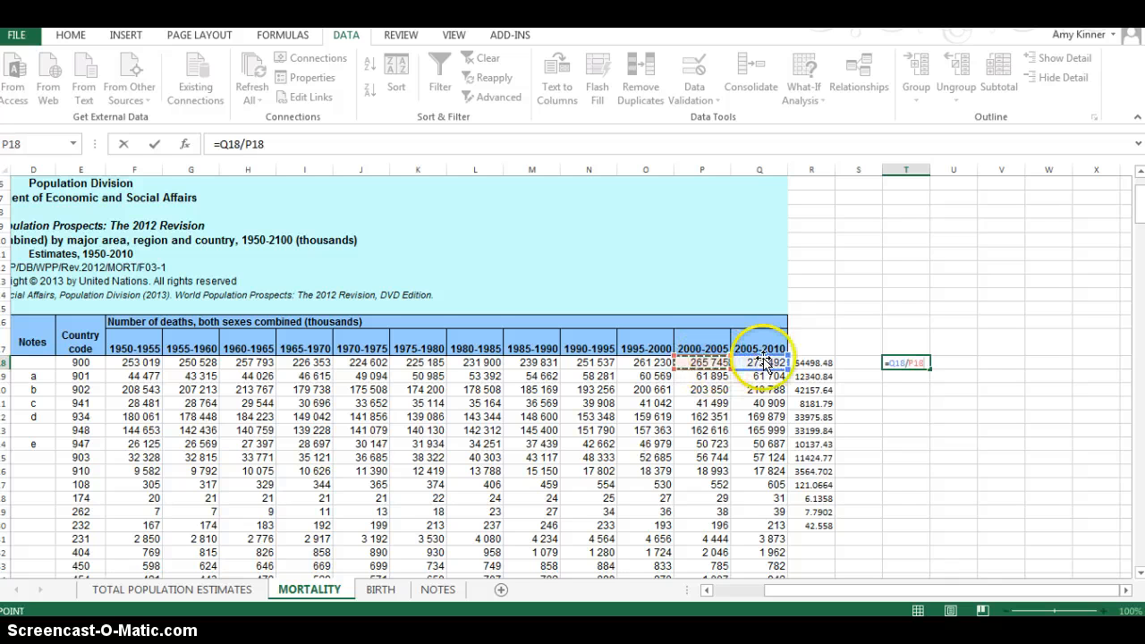
{"action": "key", "text": "Return"}
Step: Copy the T18 ratio formula into cells T19 to T30
{"action": "left_click", "coordinate": [916, 361]}
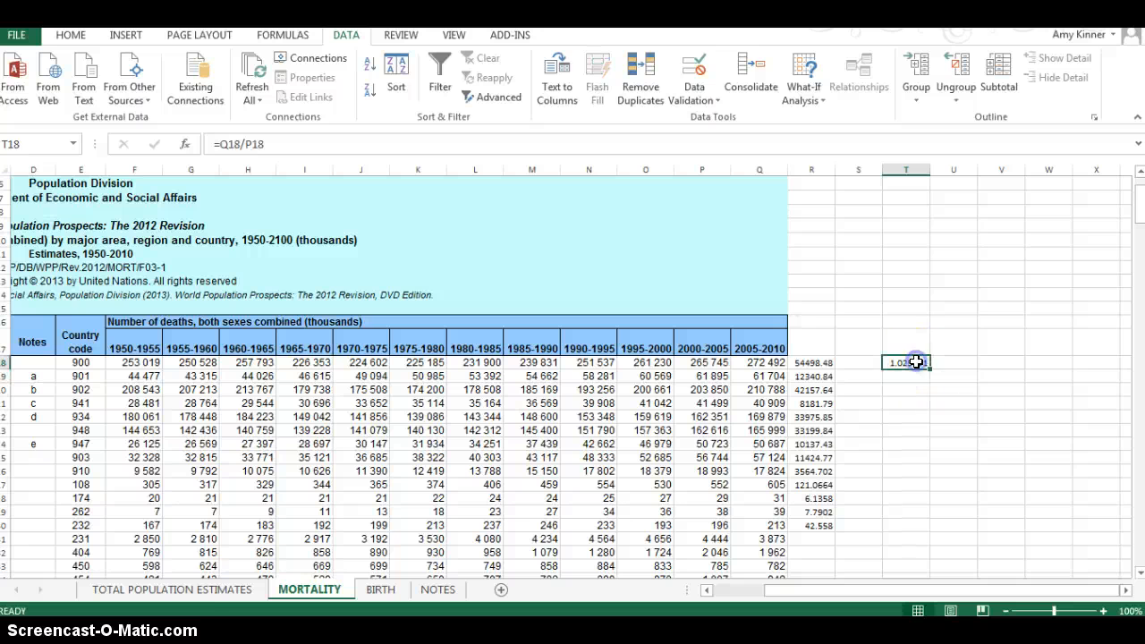
{"action": "key", "text": "ctrl+c"}
{"action": "left_click_drag", "start_coordinate": [908, 376], "coordinate": [898, 524]}
{"action": "key", "text": "ctrl+v"}
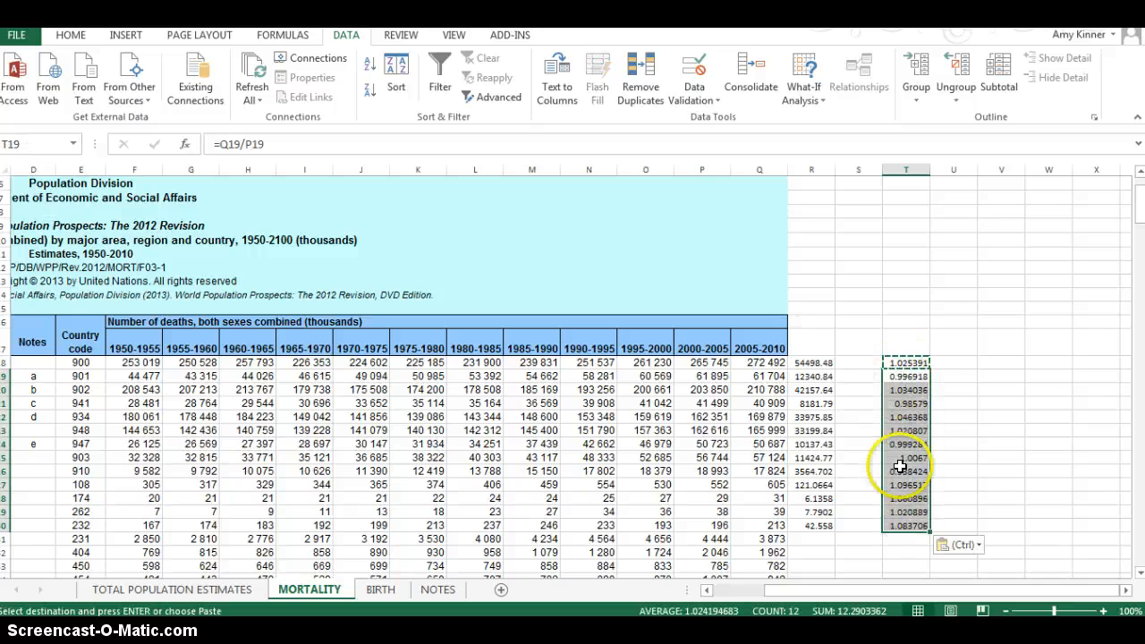
{"action": "left_click", "coordinate": [893, 358]}
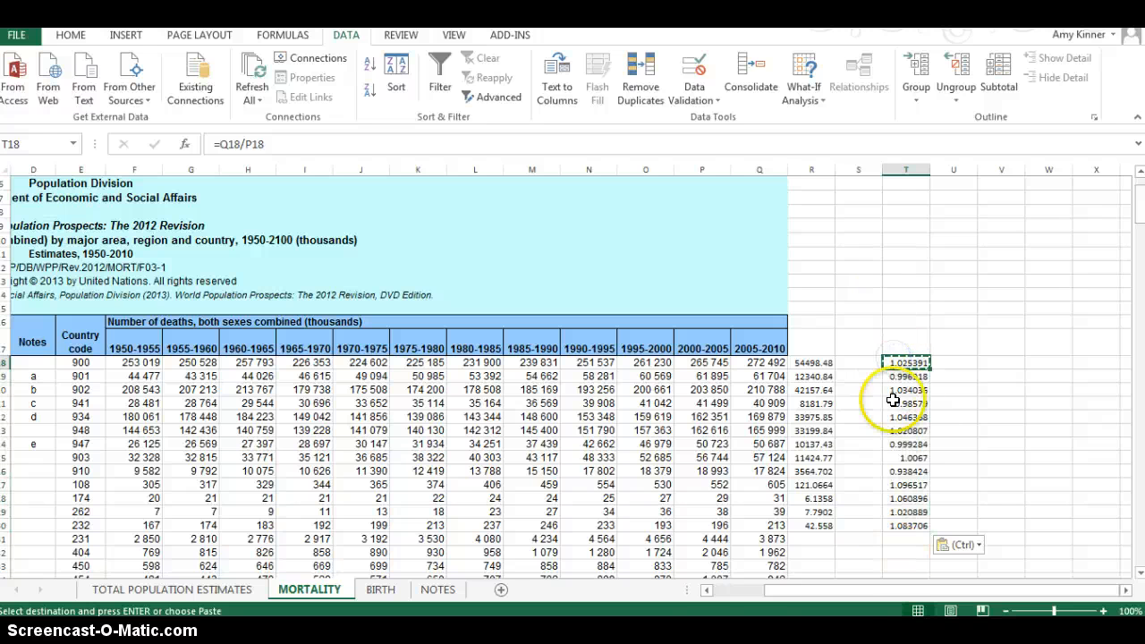
Step: Clear the trial calculations in cells R18 to T30 beside the deaths table
{"action": "left_click_drag", "start_coordinate": [901, 526], "coordinate": [802, 362]}
{"action": "key", "text": "Delete"}
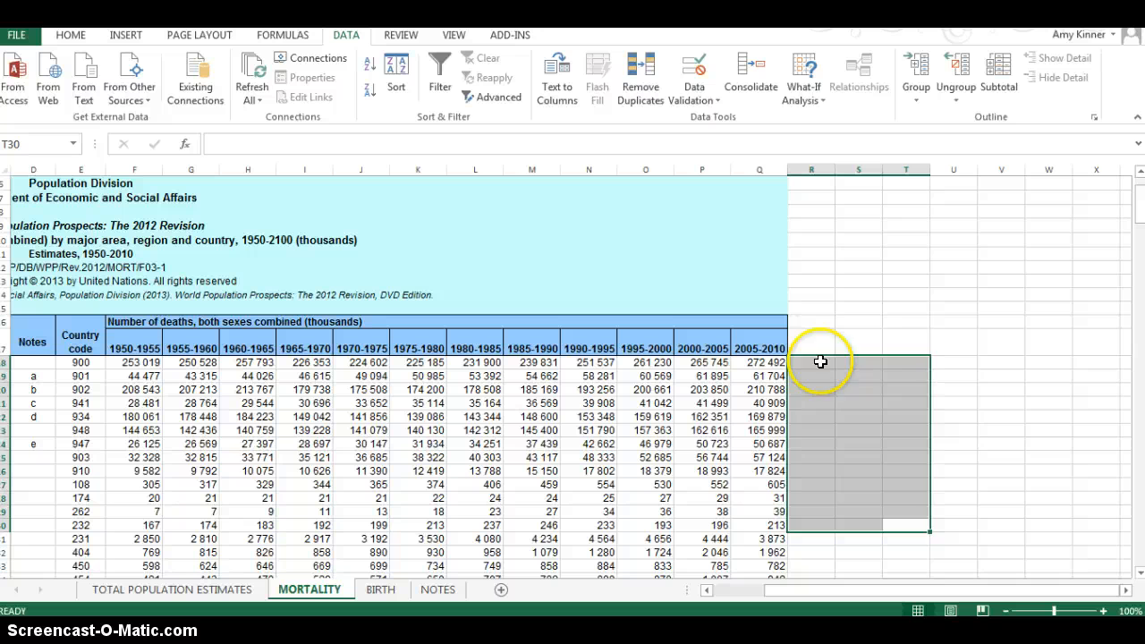
{"action": "left_click", "coordinate": [874, 361]}
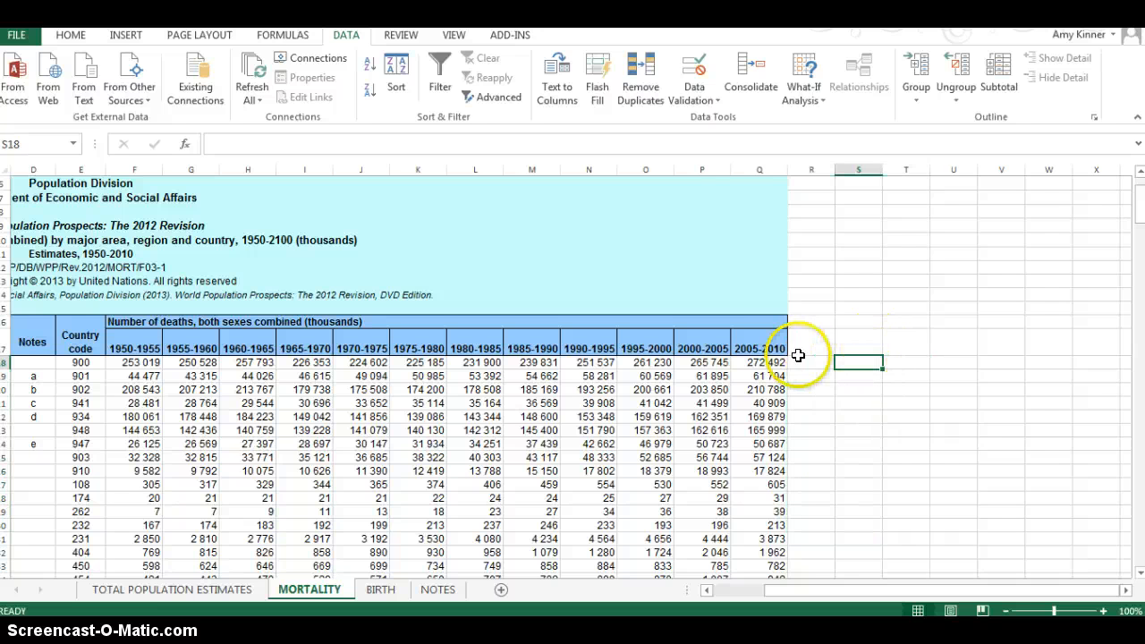
Step: Total the WORLD row's deaths for all periods from 1950 to 2010 in cell S18 with the formula =SUM(F18:Q18)
{"action": "left_click", "coordinate": [760, 362]}
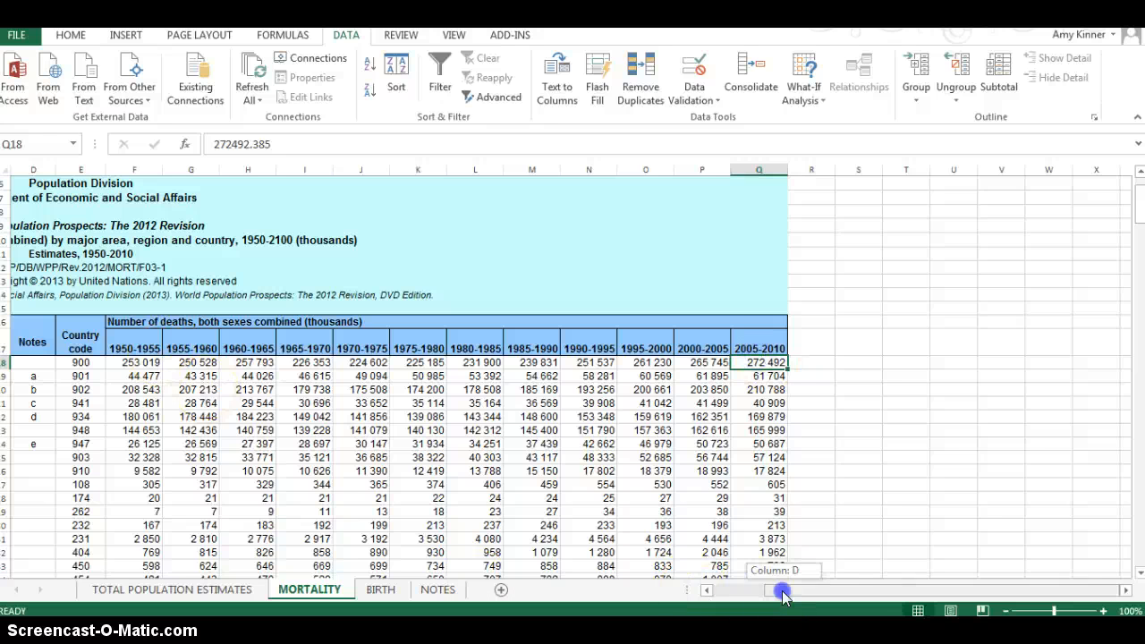
{"action": "left_click_drag", "start_coordinate": [779, 590], "coordinate": [698, 590]}
{"action": "left_click", "coordinate": [5, 361]}
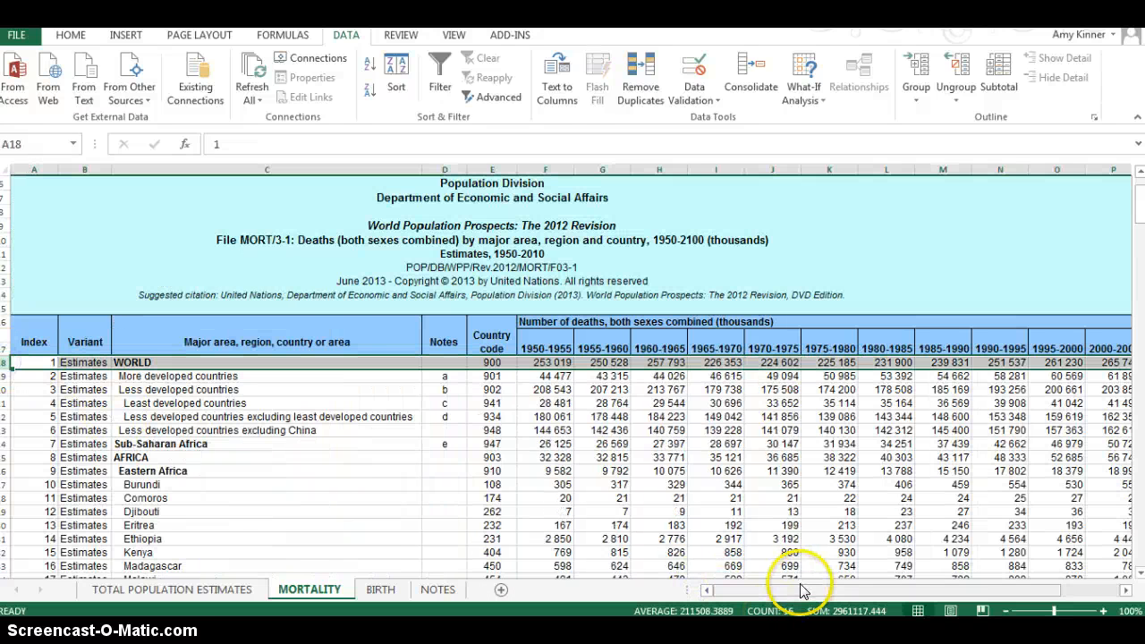
{"action": "left_click_drag", "start_coordinate": [792, 590], "coordinate": [844, 590]}
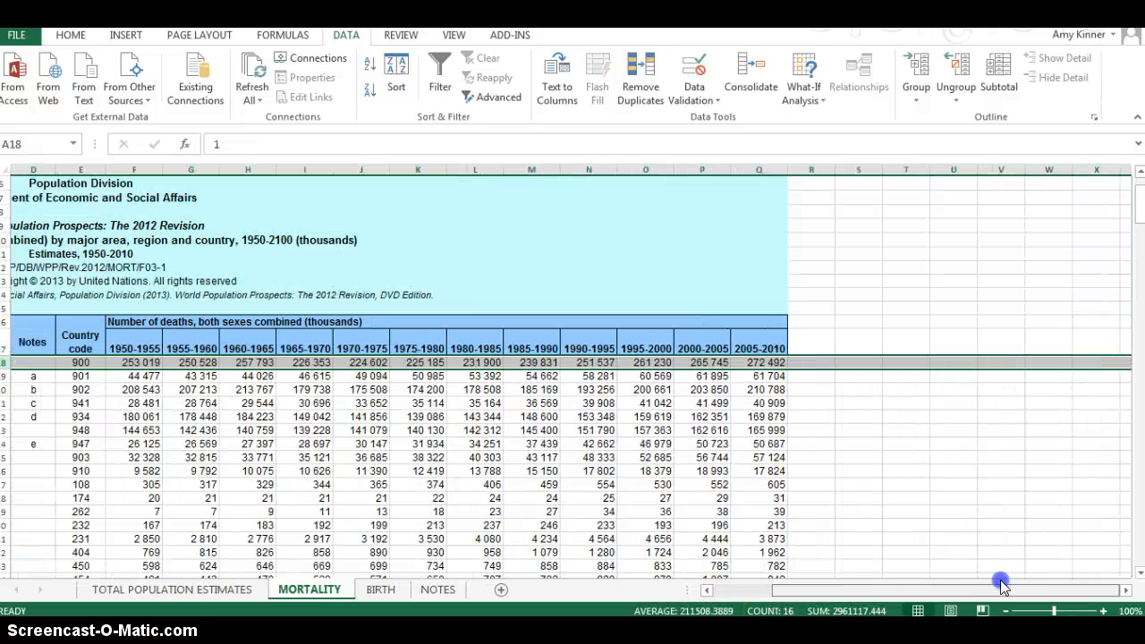
{"action": "left_click", "coordinate": [848, 360]}
{"action": "type", "text": "="}
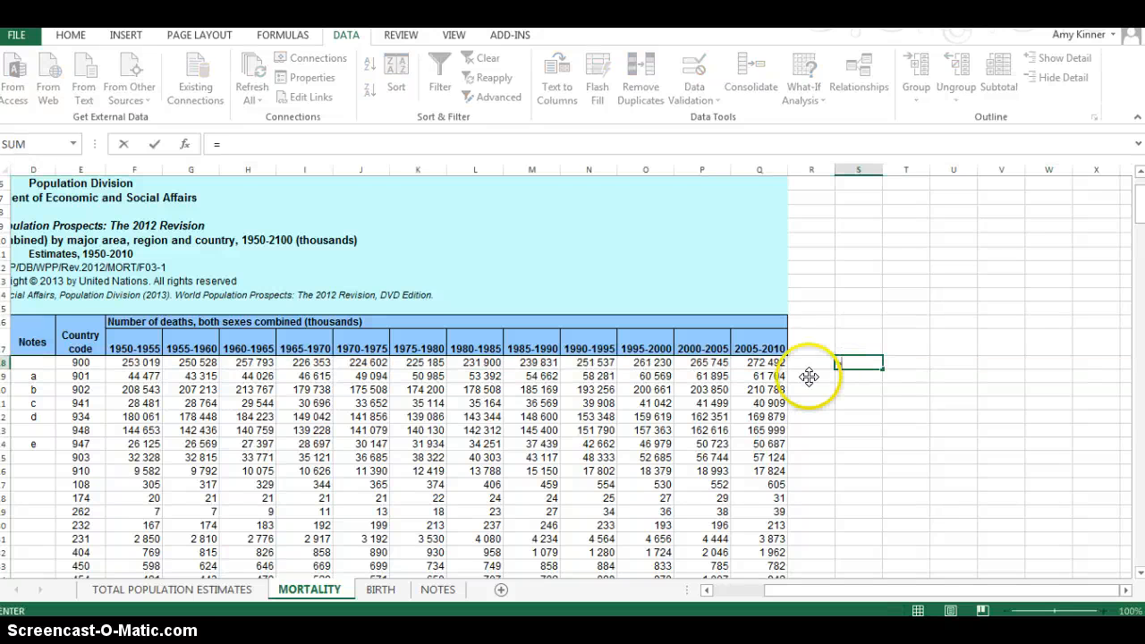
{"action": "type", "text": "sum("}
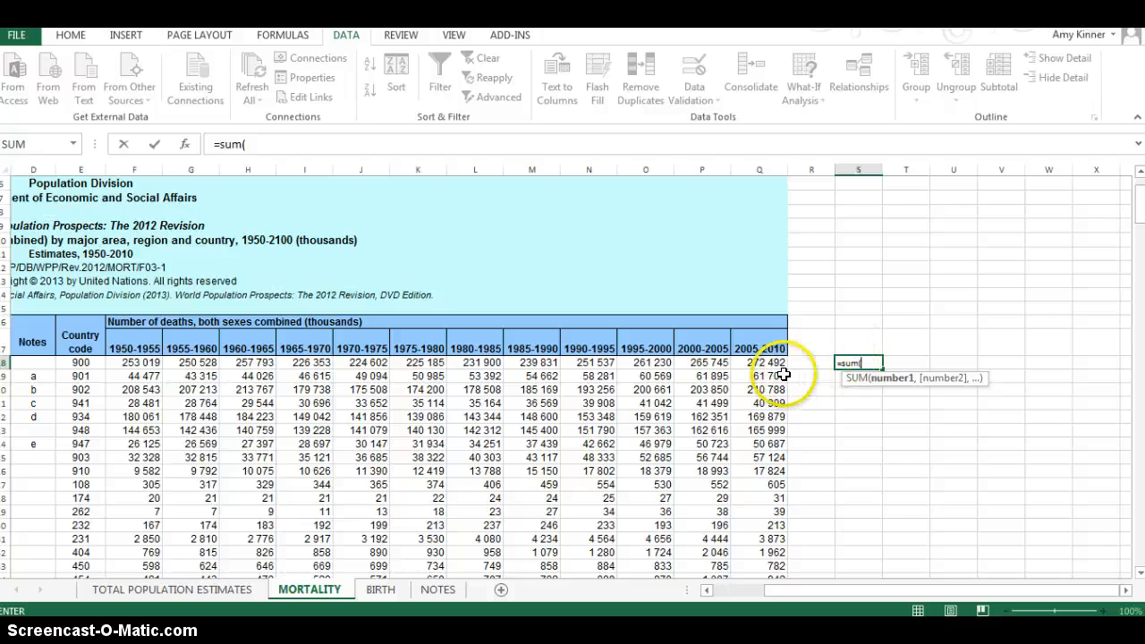
{"action": "left_click_drag", "start_coordinate": [774, 361], "coordinate": [143, 362]}
{"action": "key", "text": "Return"}
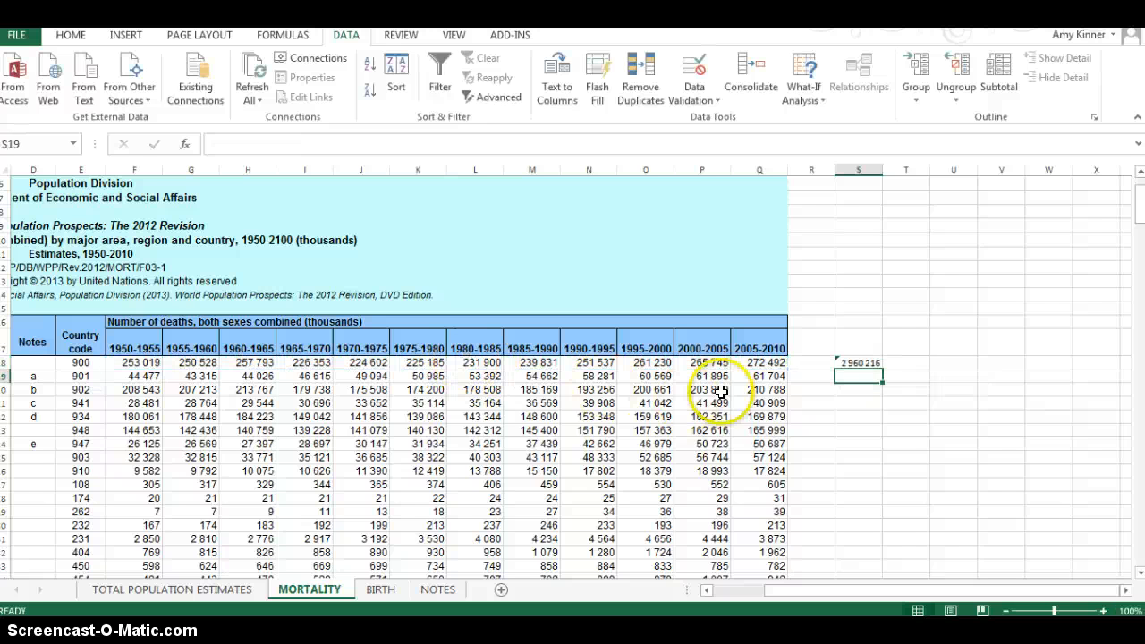
{"action": "left_click", "coordinate": [857, 362]}
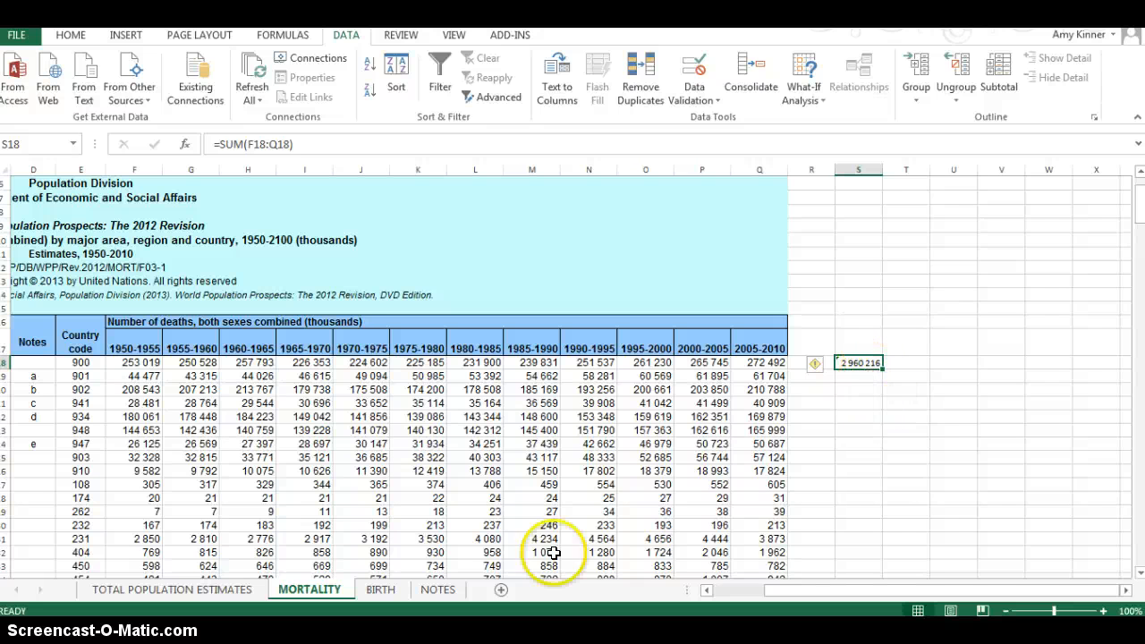
Step: Add the more developed countries' deaths to the BIRTH sheet's WORLD births in cell S19 with =SUM(F19:Q19,'BIRTH '!F18:Q18)
{"action": "left_click", "coordinate": [853, 380]}
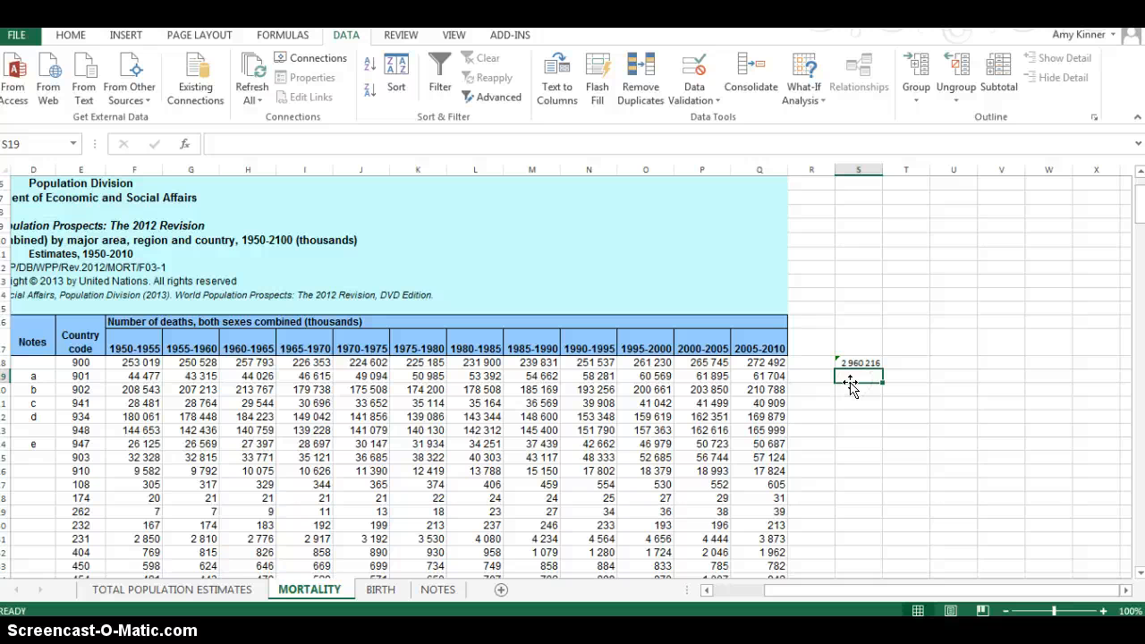
{"action": "type", "text": "=sum("}
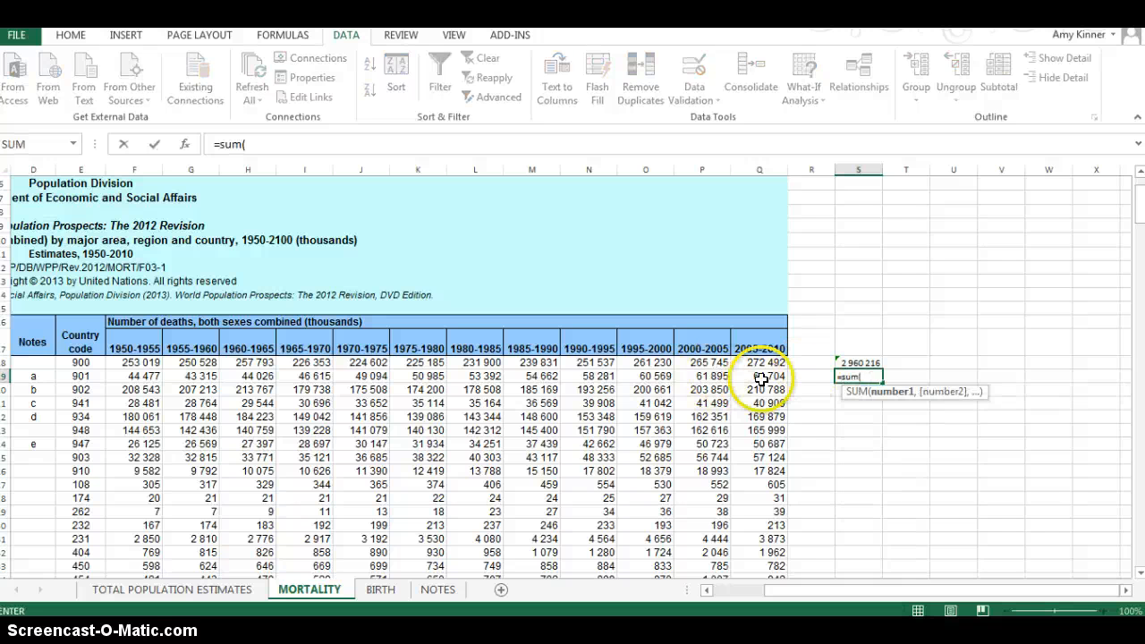
{"action": "left_click_drag", "start_coordinate": [761, 376], "coordinate": [136, 376]}
{"action": "type", "text": ","}
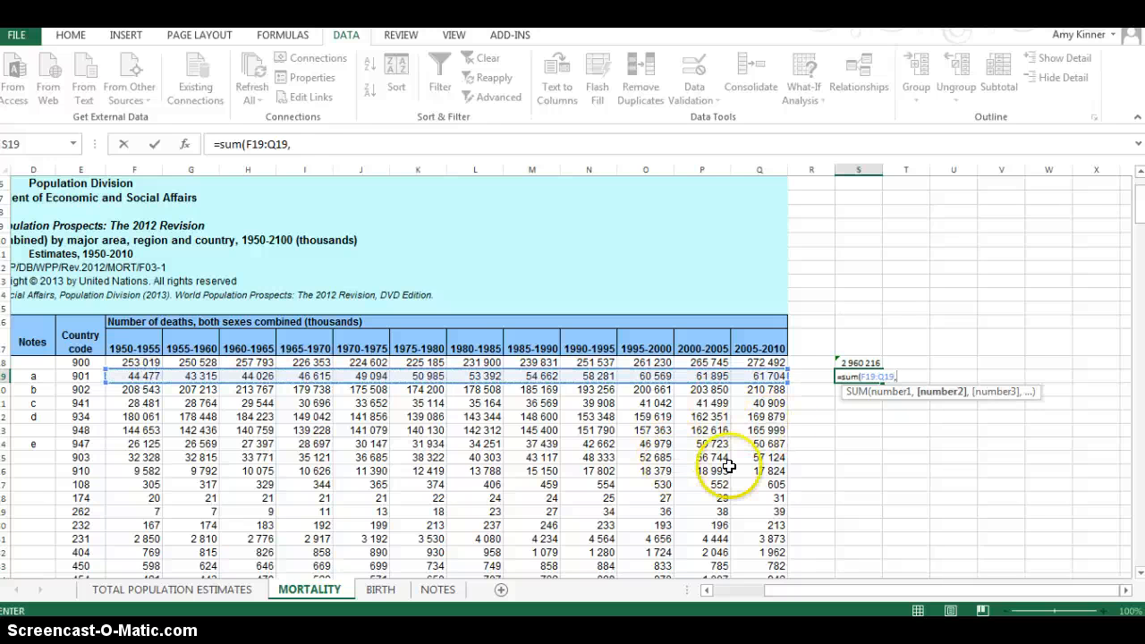
{"action": "left_click", "coordinate": [378, 589]}
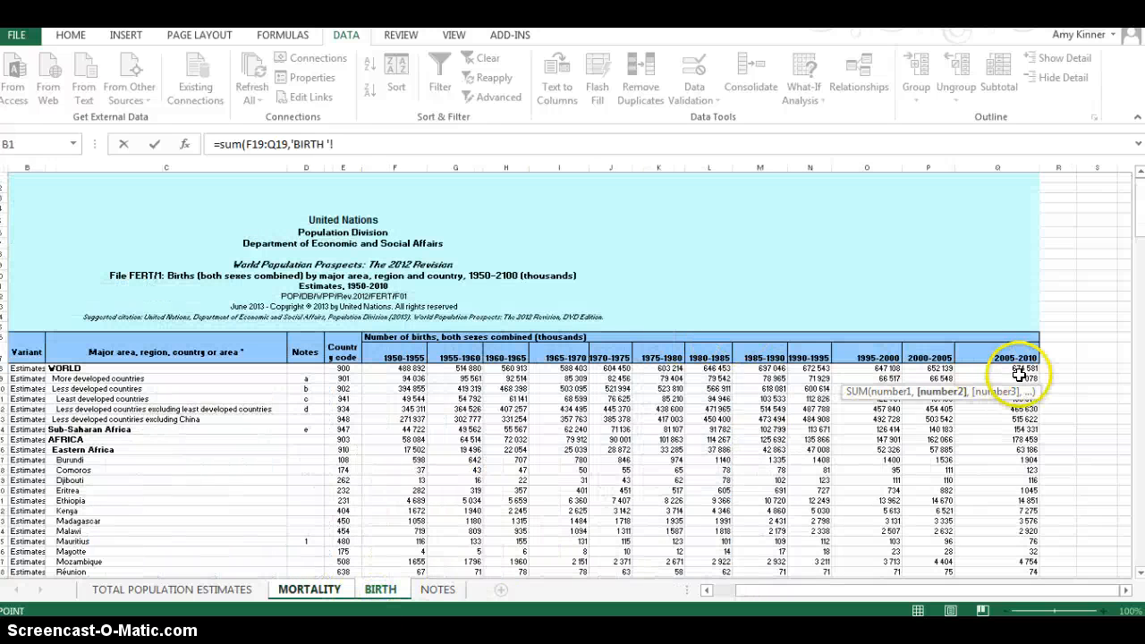
{"action": "left_click_drag", "start_coordinate": [1020, 367], "coordinate": [421, 366]}
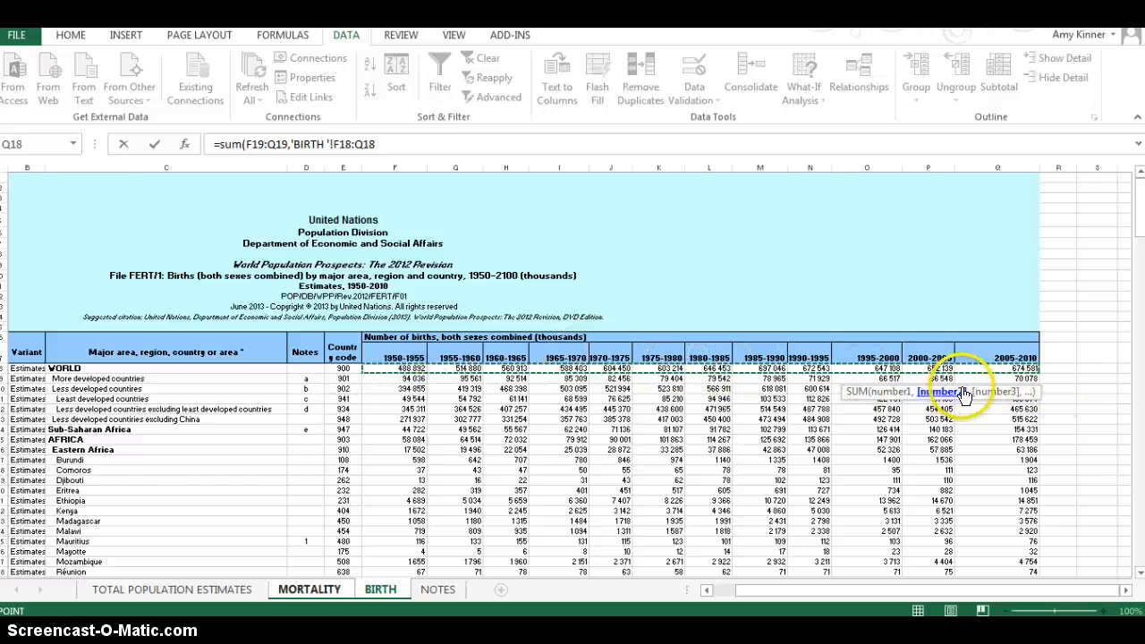
{"action": "key", "text": "Return"}
{"action": "left_click", "coordinate": [856, 375]}
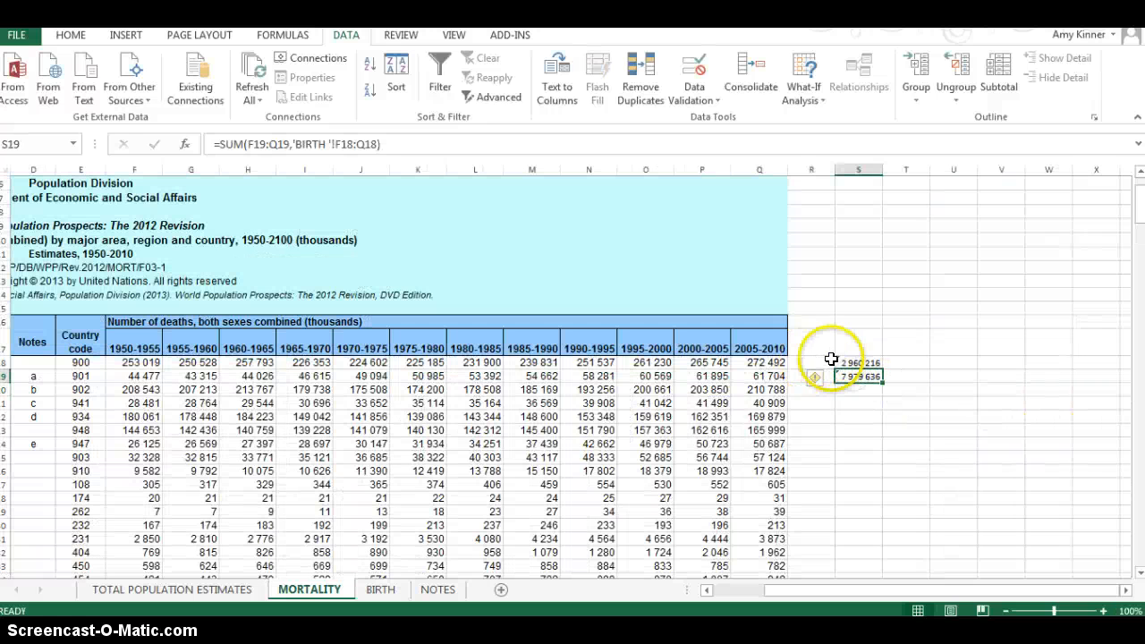
Step: Clear the two sum formulas in cells S18 and S19
{"action": "left_click_drag", "start_coordinate": [857, 363], "coordinate": [864, 375]}
{"action": "key", "text": "Delete"}
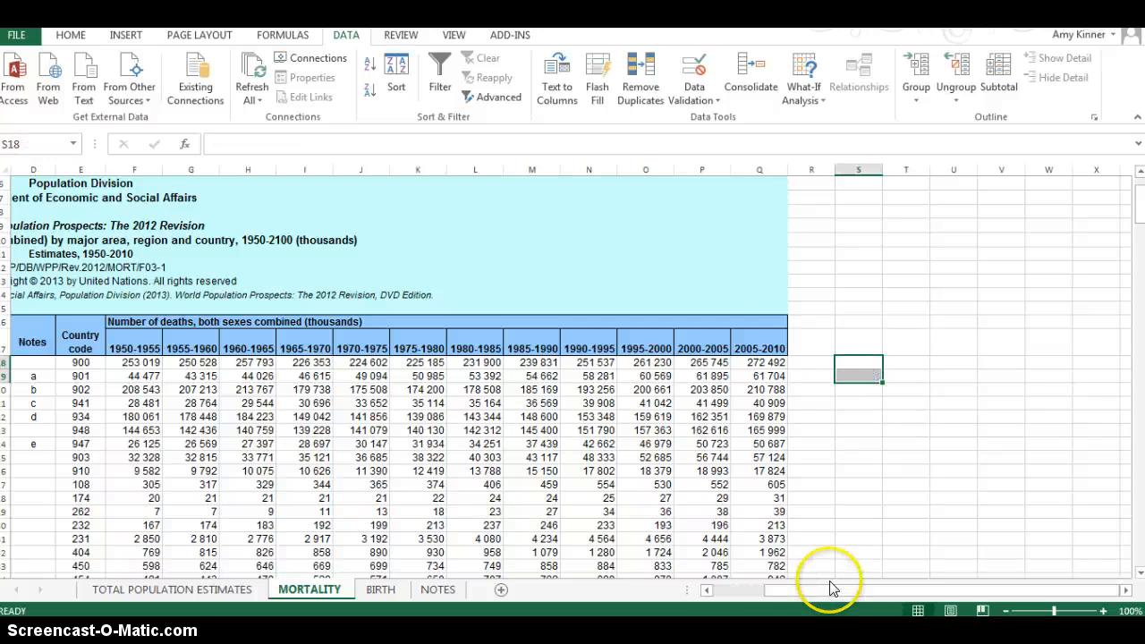
Step: Look over the MORTALITY table and examine the BIRTH sheet's five-year period headings from 1950-1955 to 2005-2010
{"action": "left_click_drag", "start_coordinate": [832, 587], "coordinate": [757, 589]}
{"action": "scroll", "coordinate": [619, 496], "scroll_direction": "down", "scroll_amount": 3}
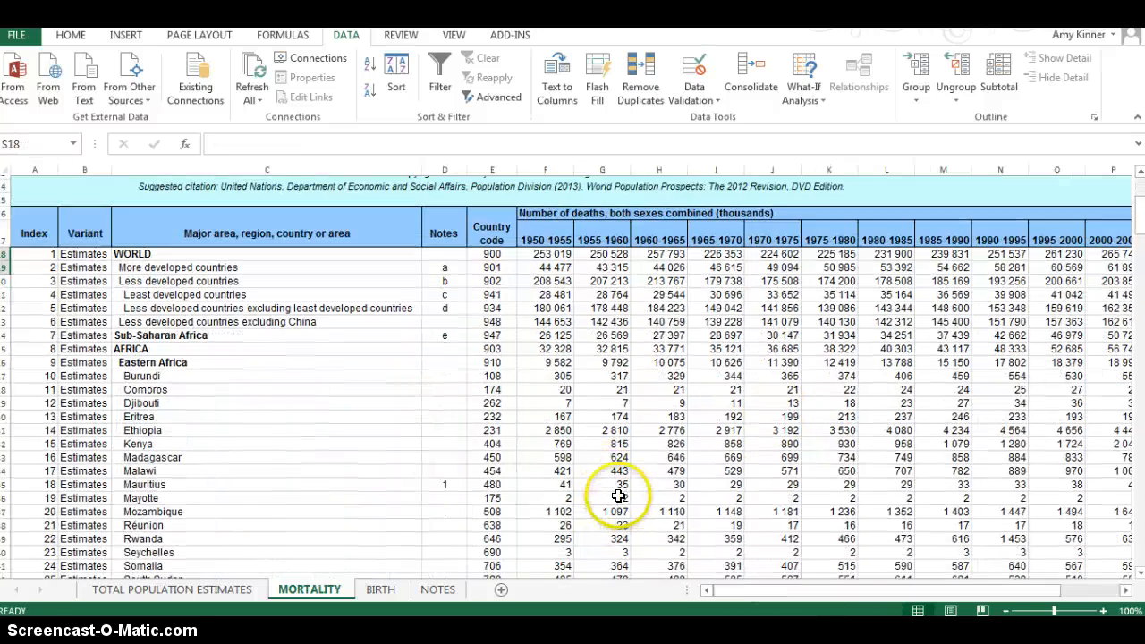
{"action": "scroll", "coordinate": [619, 497], "scroll_direction": "down", "scroll_amount": 3}
{"action": "scroll", "coordinate": [619, 497], "scroll_direction": "up", "scroll_amount": 5}
{"action": "scroll", "coordinate": [619, 499], "scroll_direction": "down", "scroll_amount": 1}
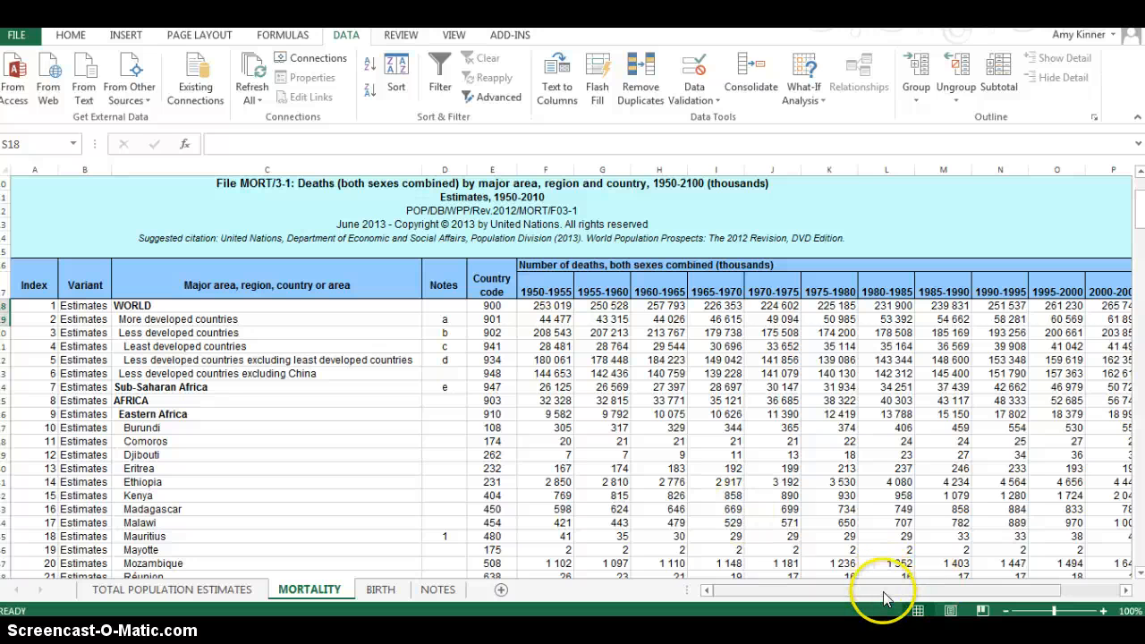
{"action": "mouse_move", "coordinate": [884, 602]}
{"action": "left_mouse_down"}
{"action": "mouse_move", "coordinate": [928, 603]}
{"action": "mouse_move", "coordinate": [894, 597]}
{"action": "left_mouse_up"}
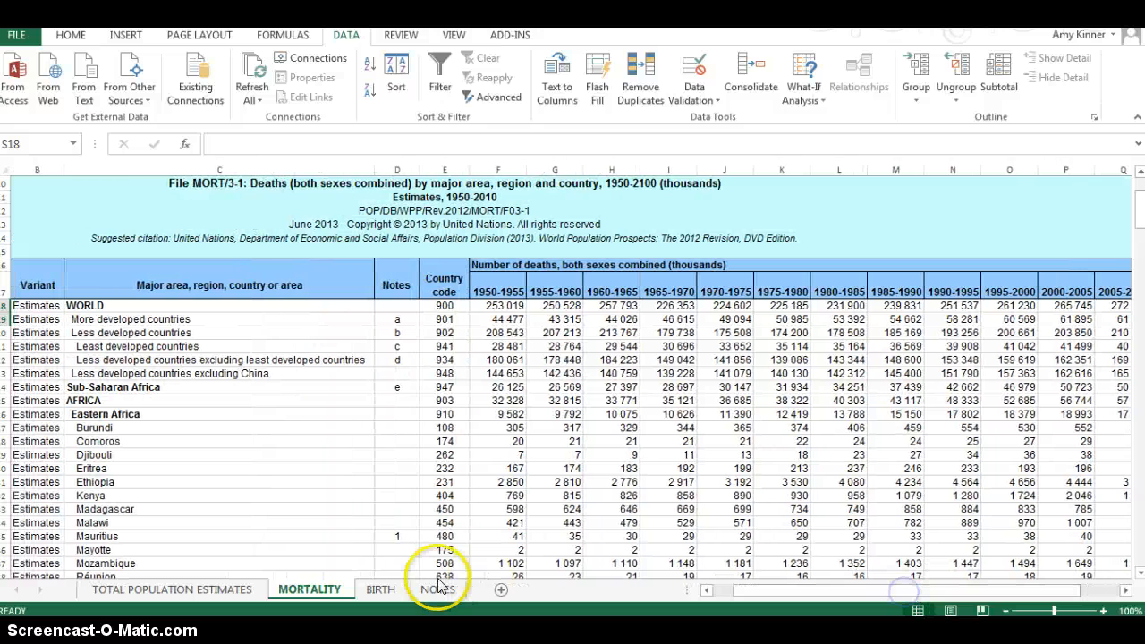
{"action": "left_click", "coordinate": [390, 592]}
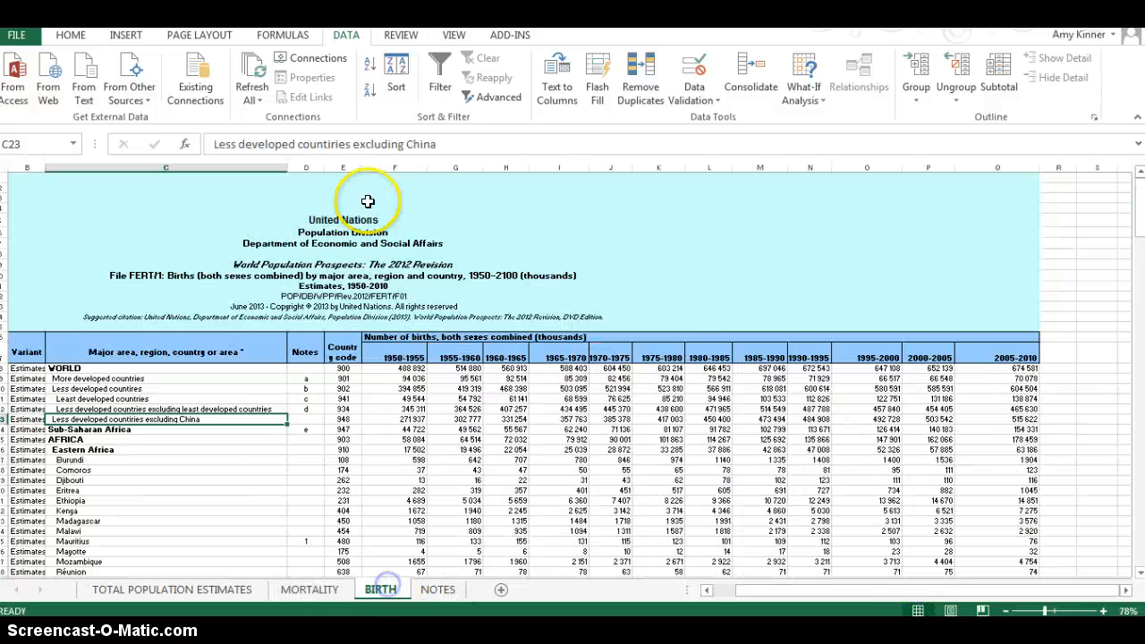
{"action": "left_click", "coordinate": [425, 351]}
{"action": "left_click_drag", "start_coordinate": [425, 352], "coordinate": [998, 356]}
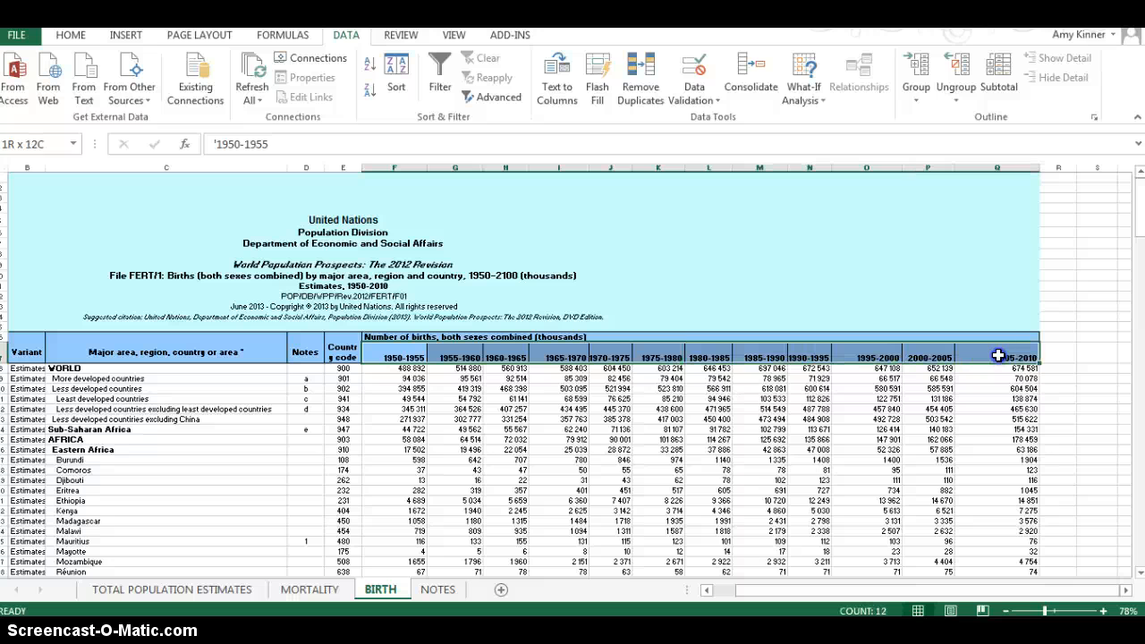